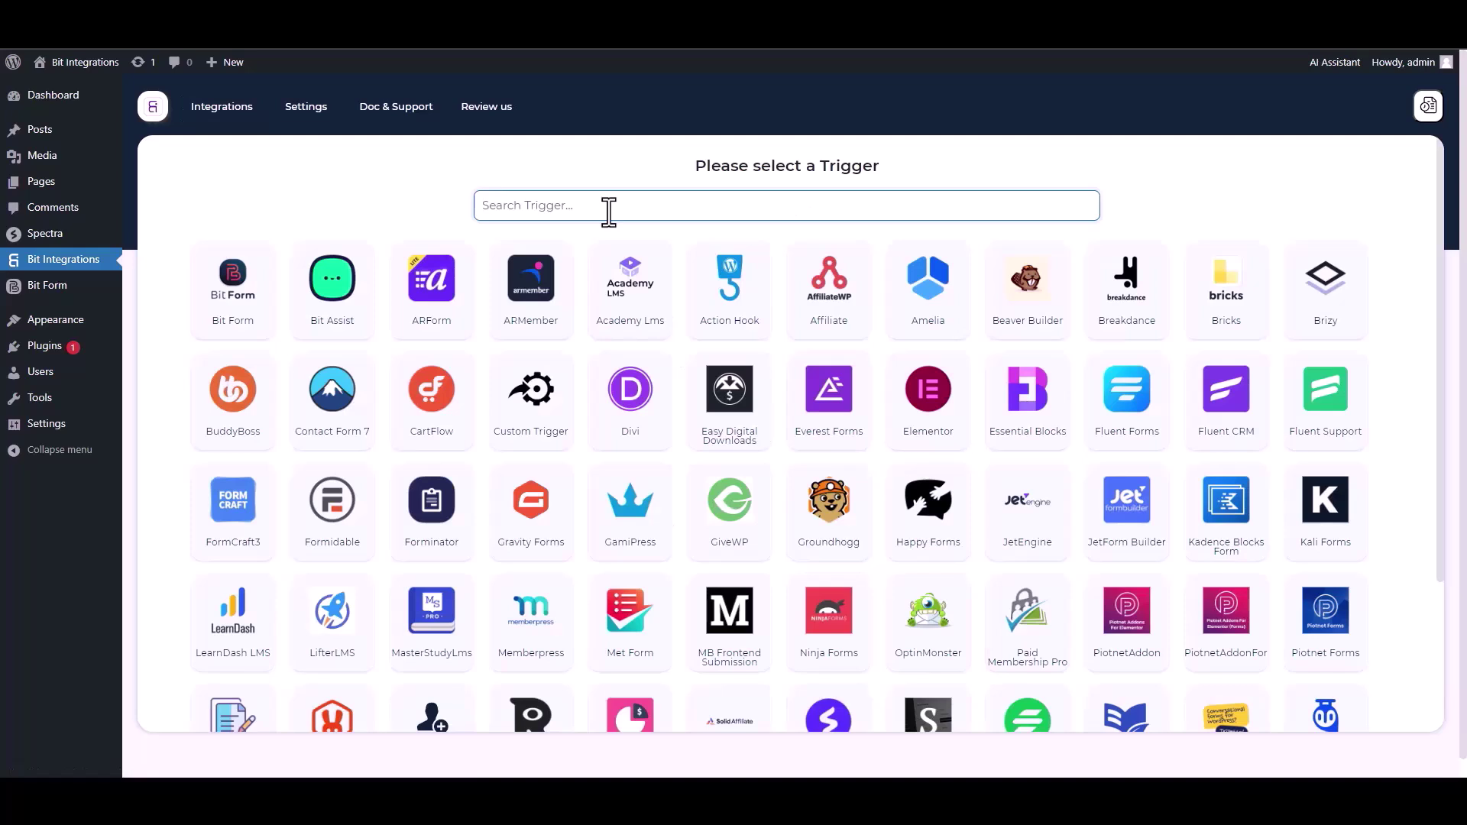
Choose Spectra as the trigger and start fetching fields from the next form submission.
click(781, 284)
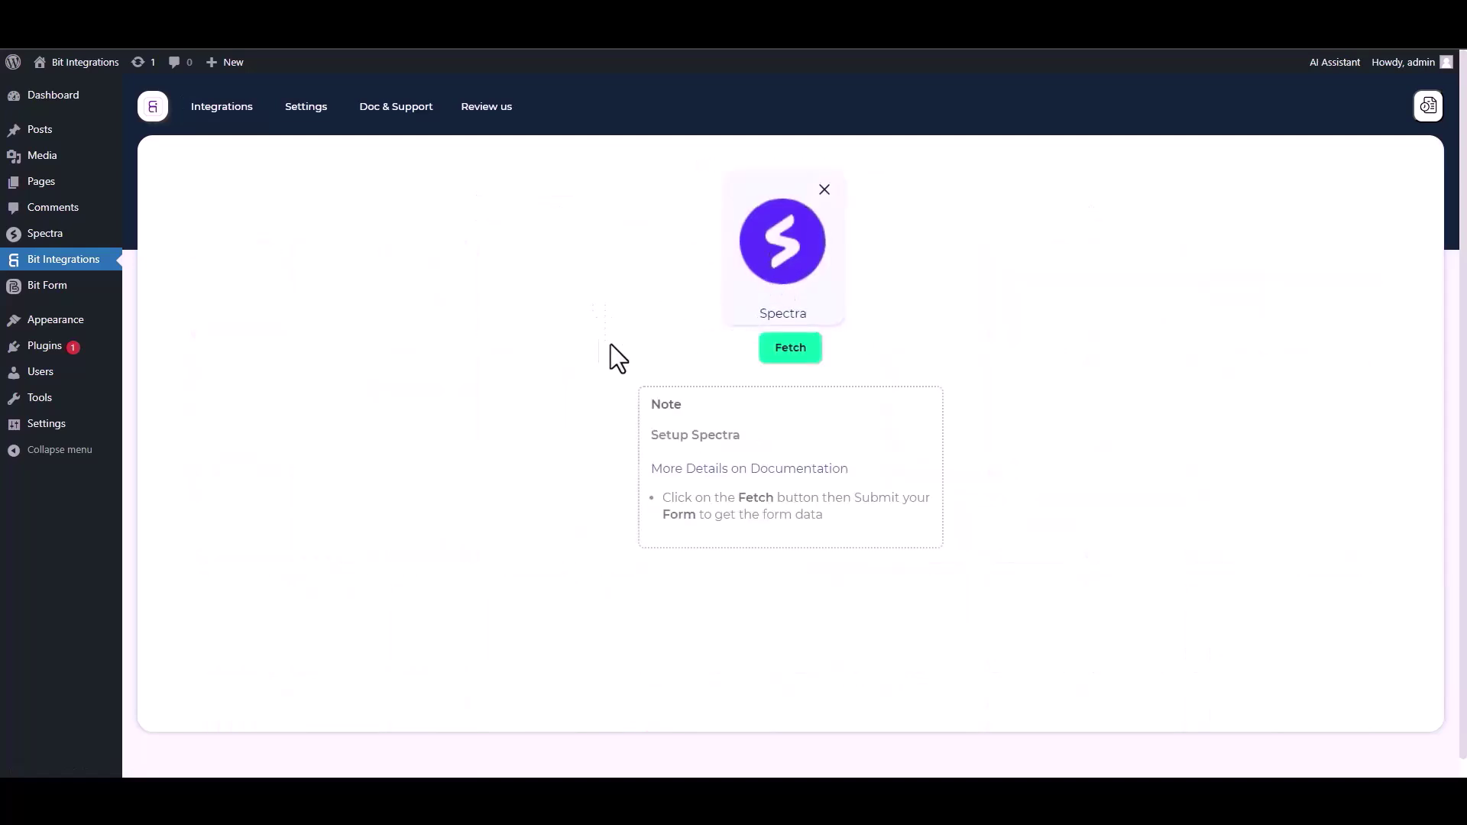
click(790, 350)
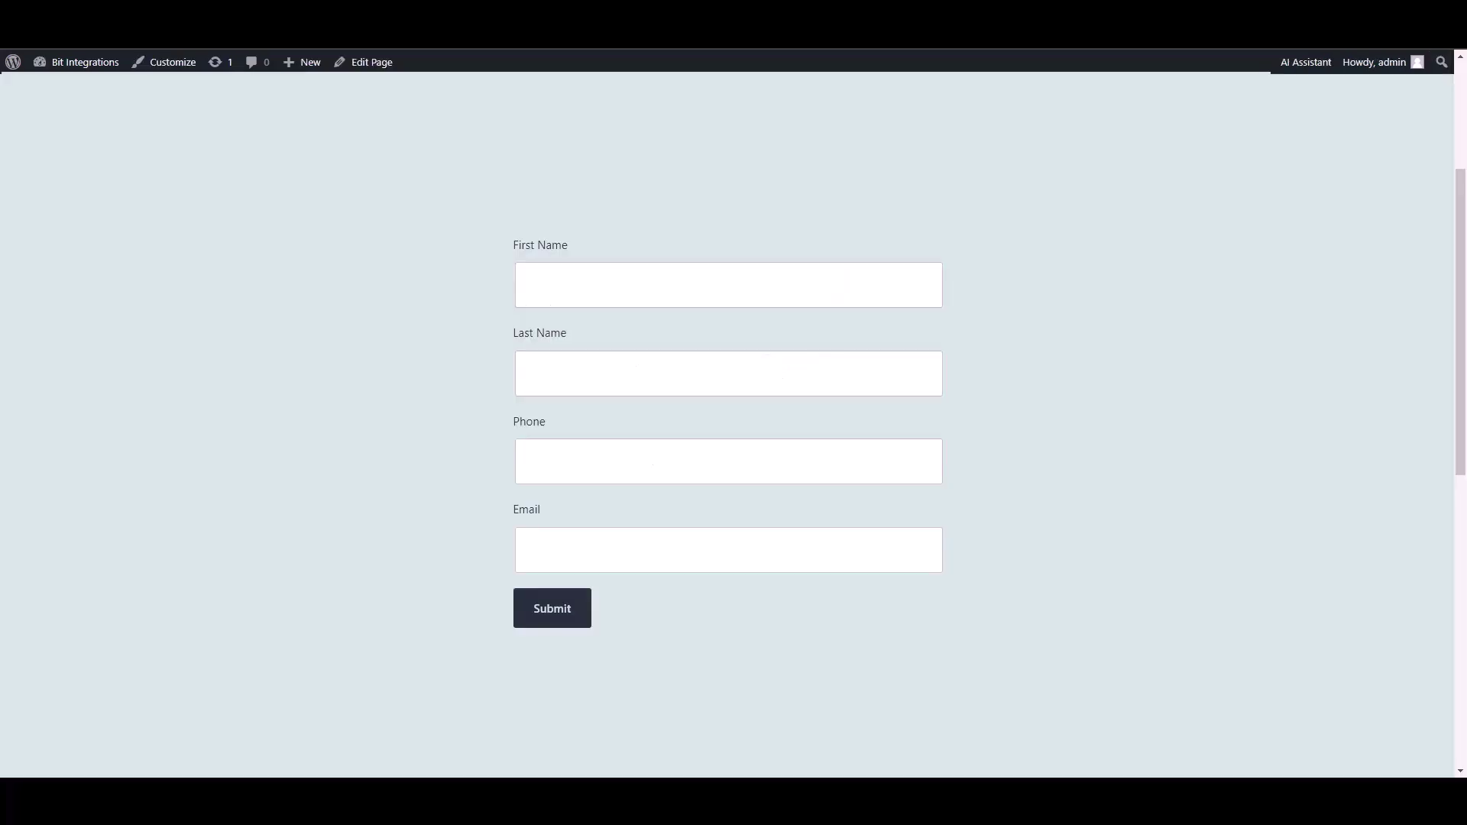
Submit a test Spectra form entry with a sample name, phone number and e-mail address.
text(ye)
text(est)
text(test)
click(930, 440)
text(5515456)
click(830, 564)
text(test@gmail.com)
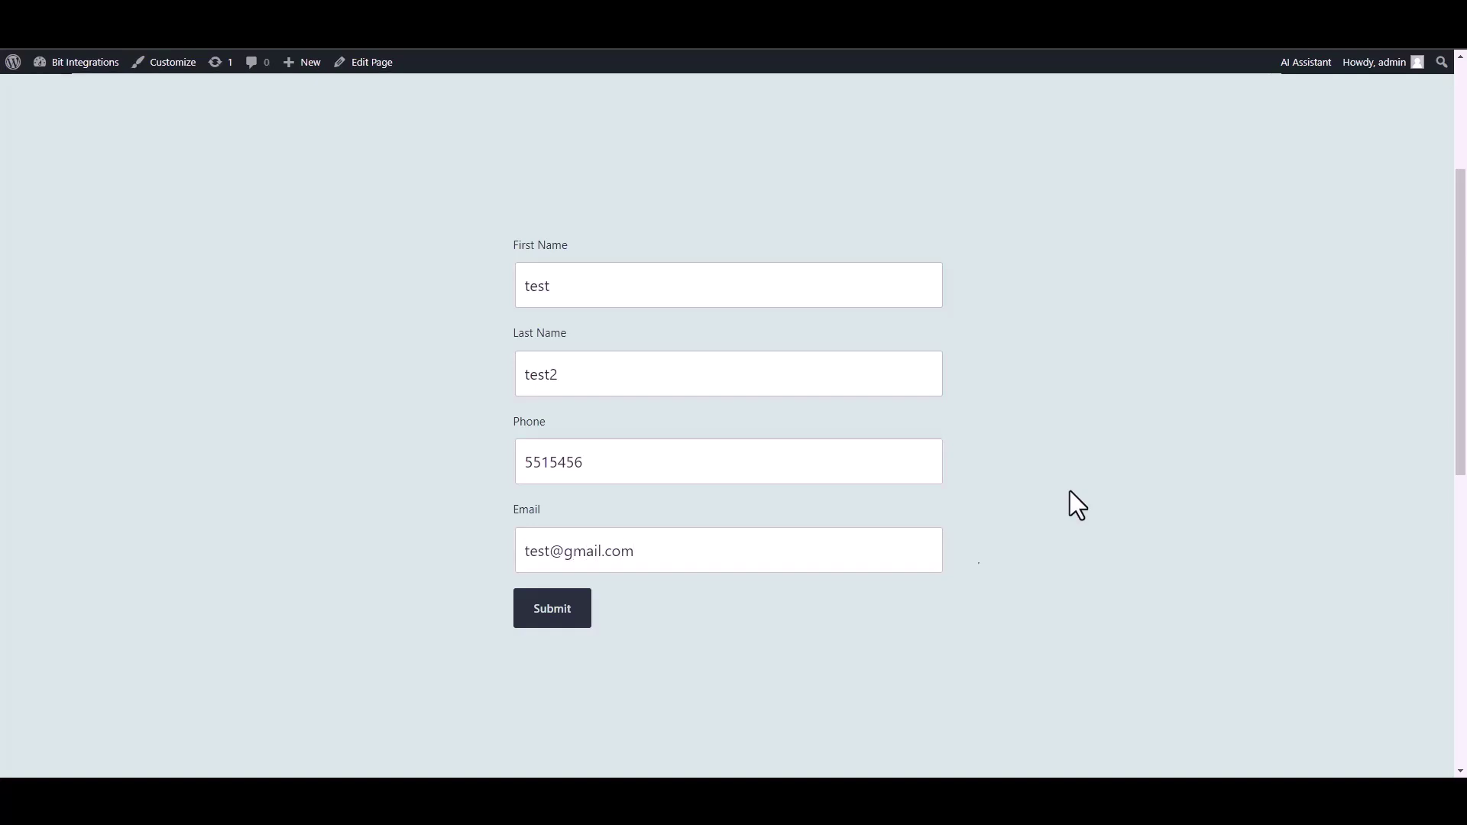
click(548, 612)
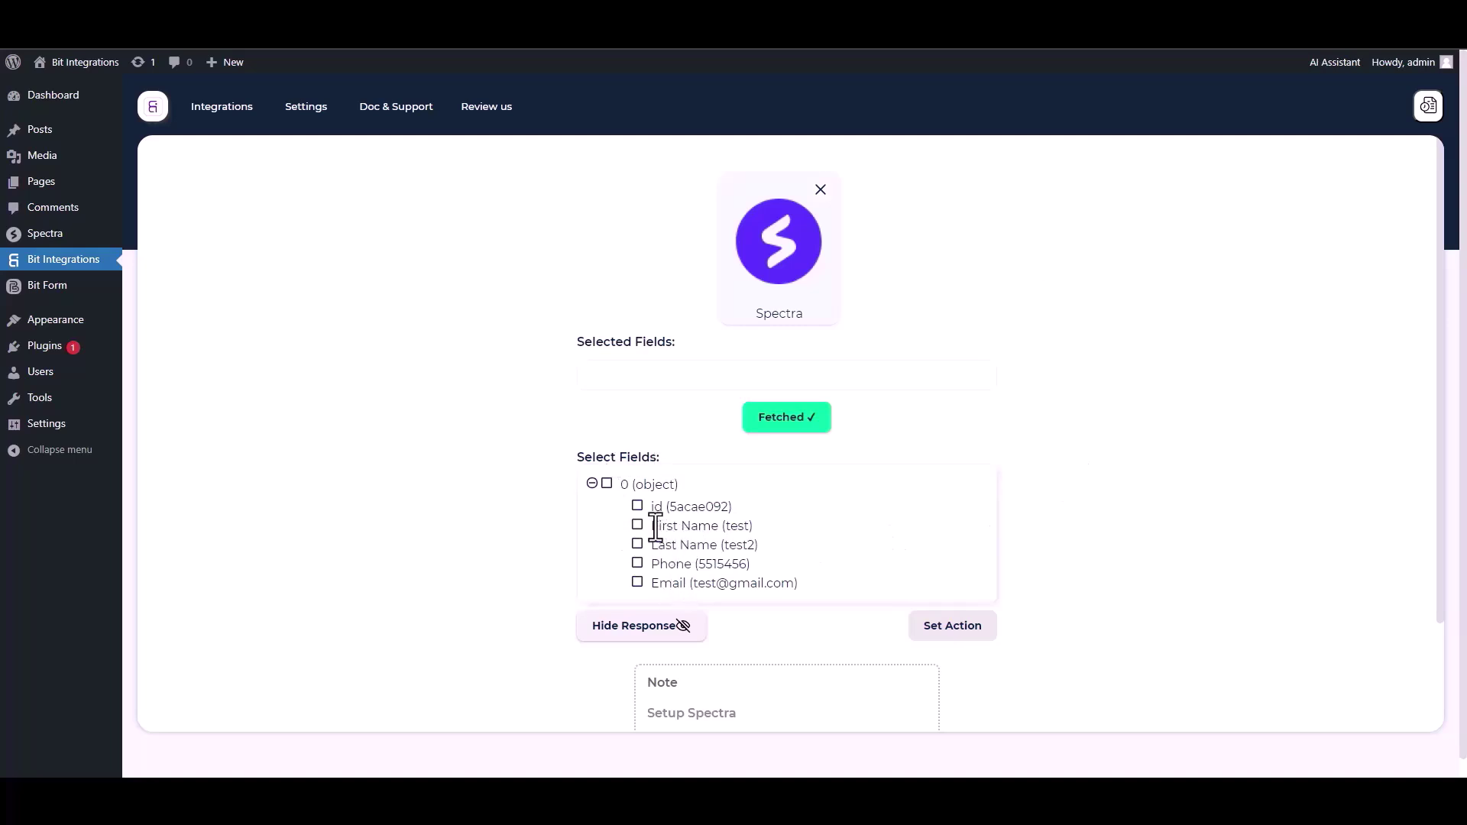
Tick the id, First Name, Last Name, Phone and Email fetched fields.
click(638, 507)
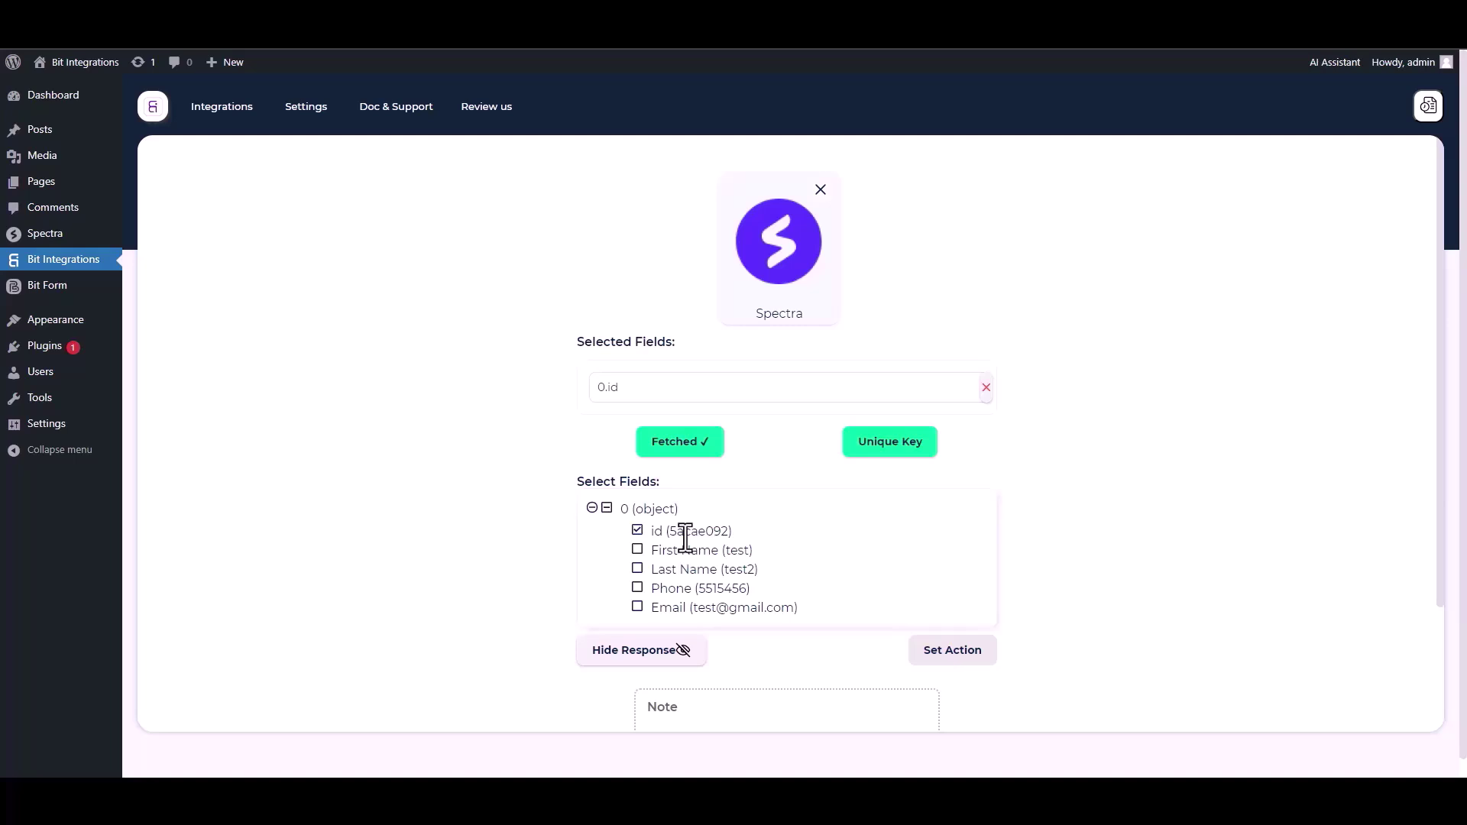
click(638, 551)
click(638, 608)
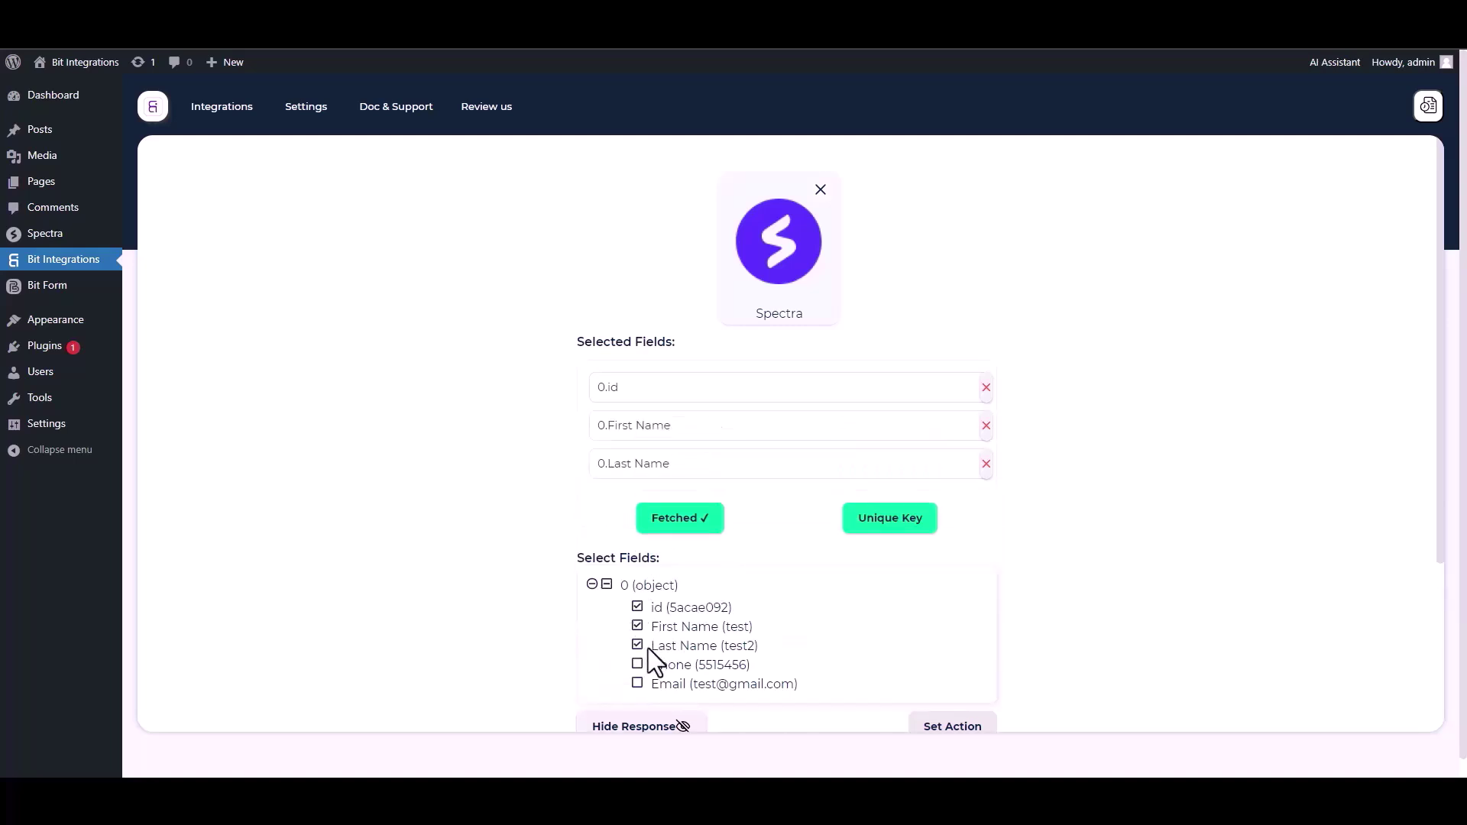
click(637, 665)
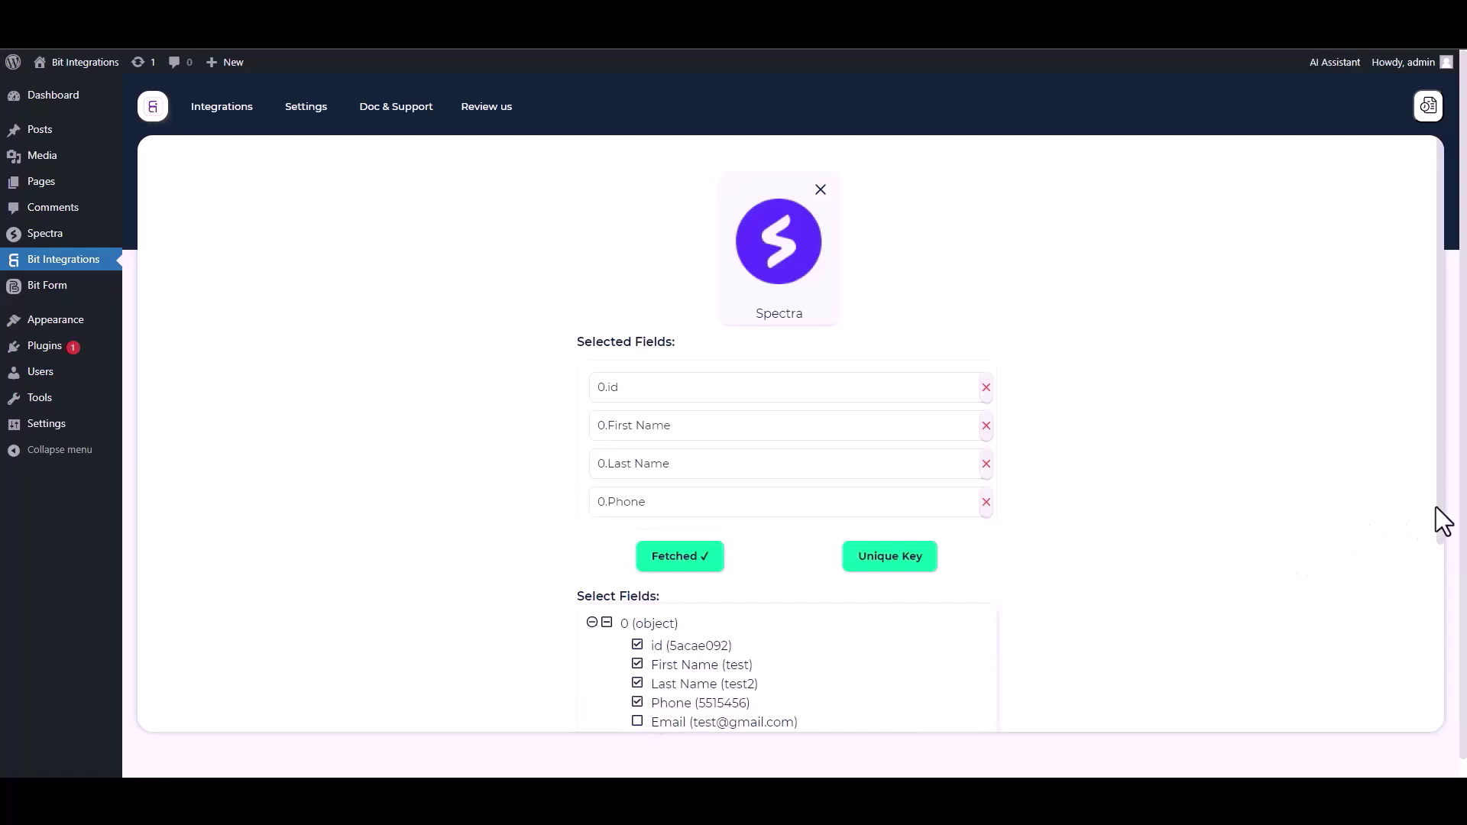
scroll(658, 694, down, 1)
click(637, 685)
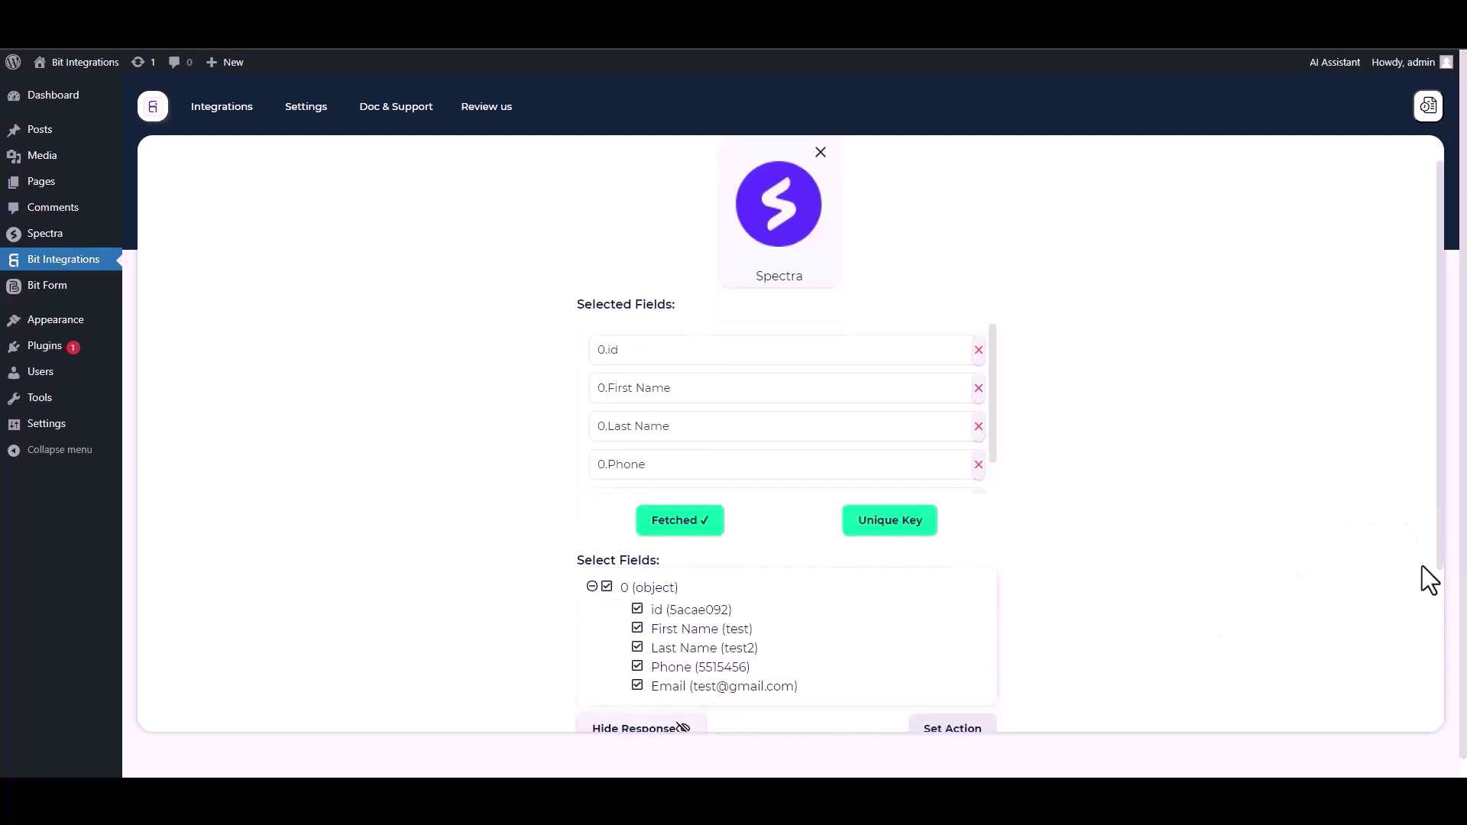
scroll(1443, 570, down, 1)
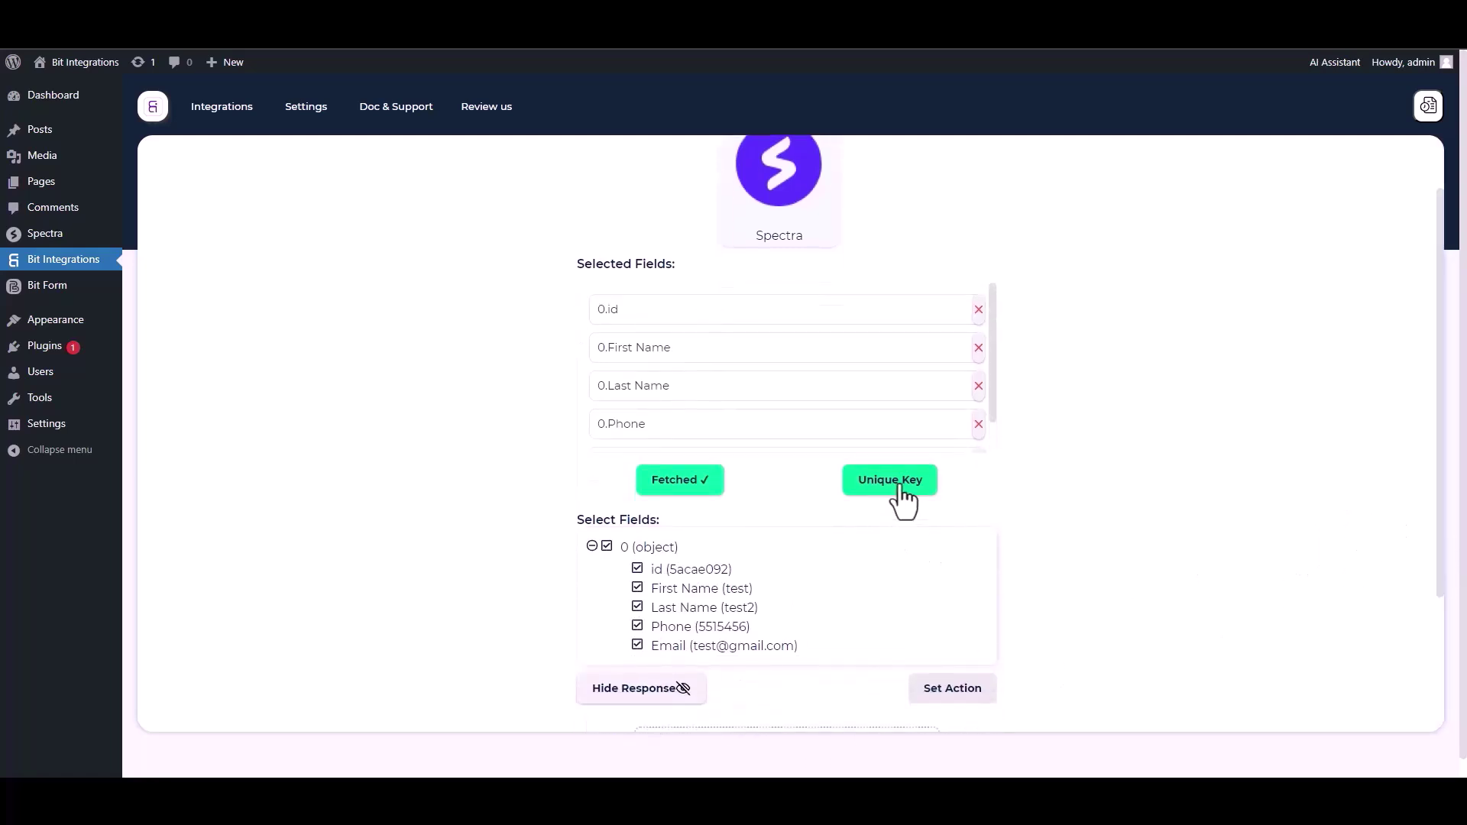
Set 0.id as the unique primary key and proceed to action selection.
click(900, 489)
click(697, 423)
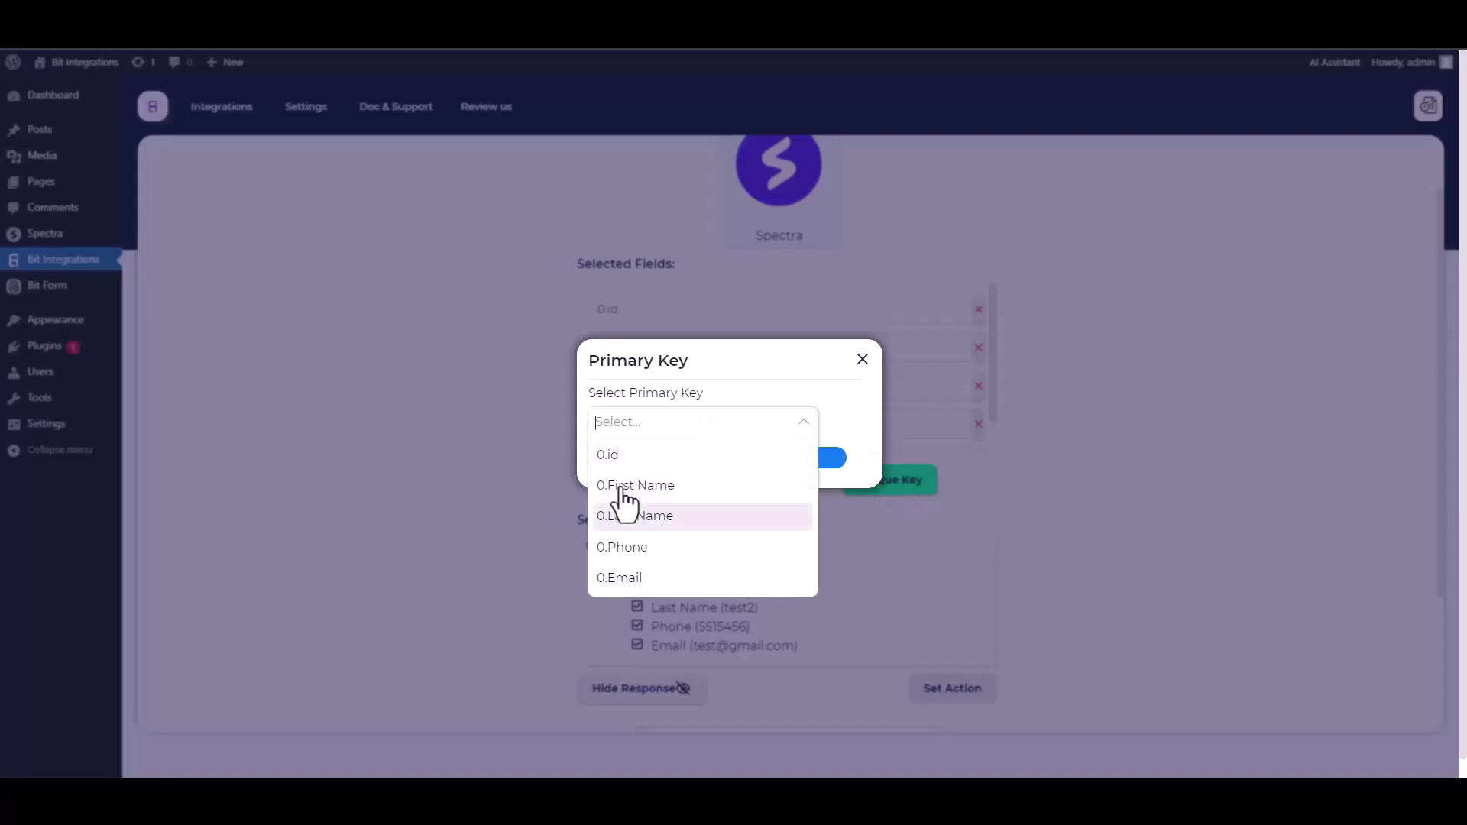
click(616, 457)
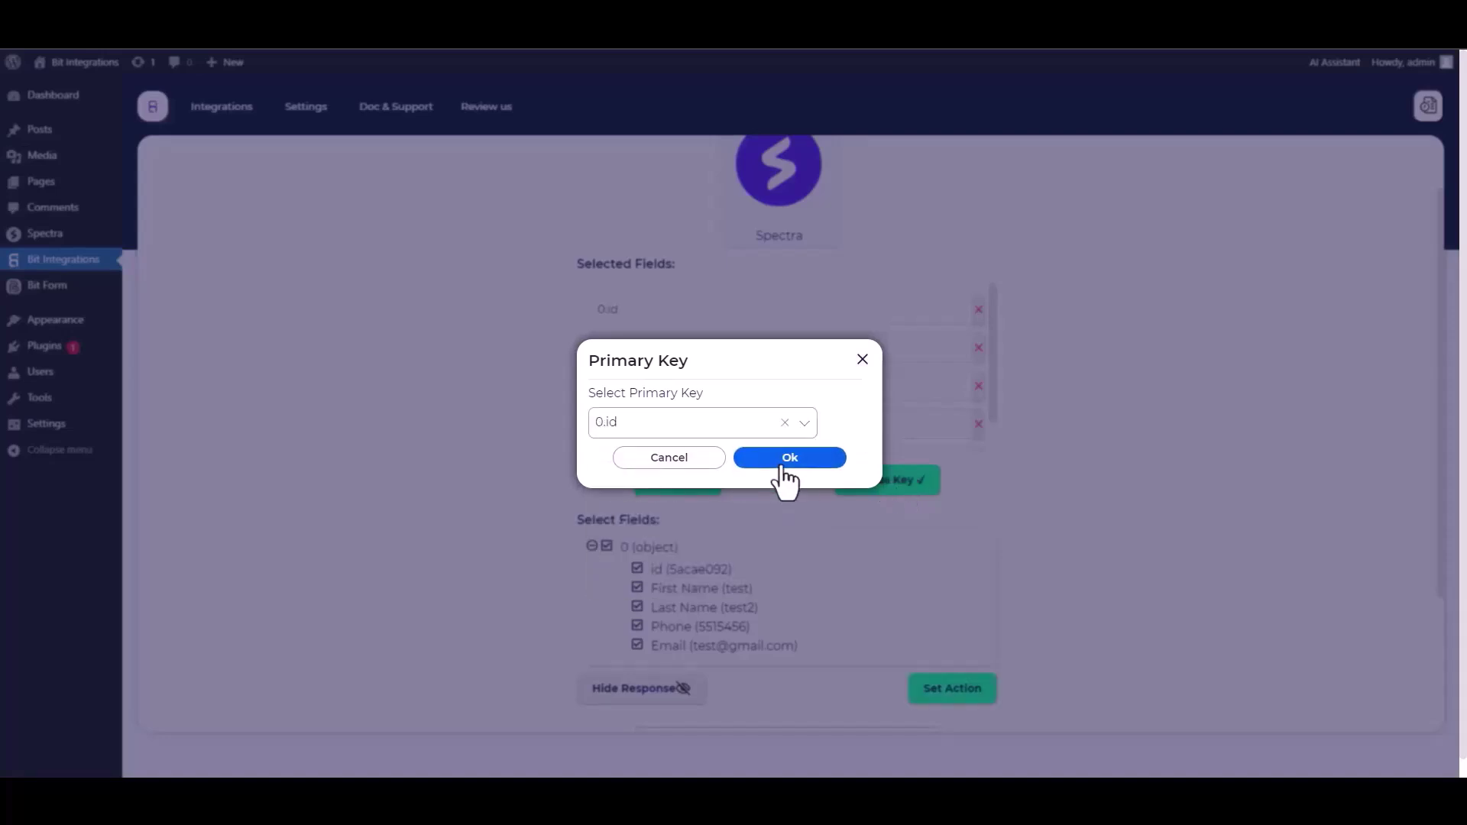
click(785, 481)
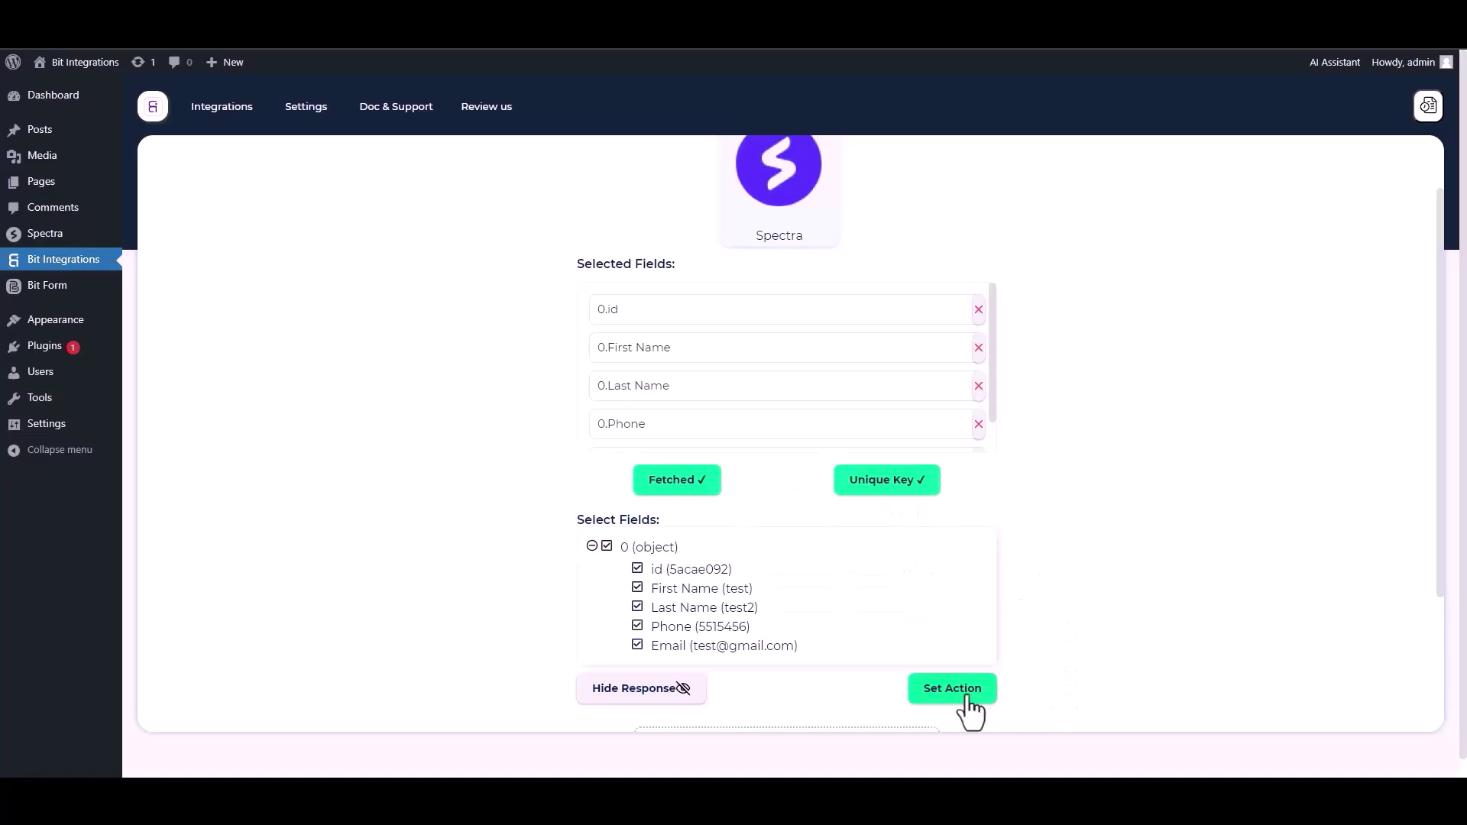
click(941, 697)
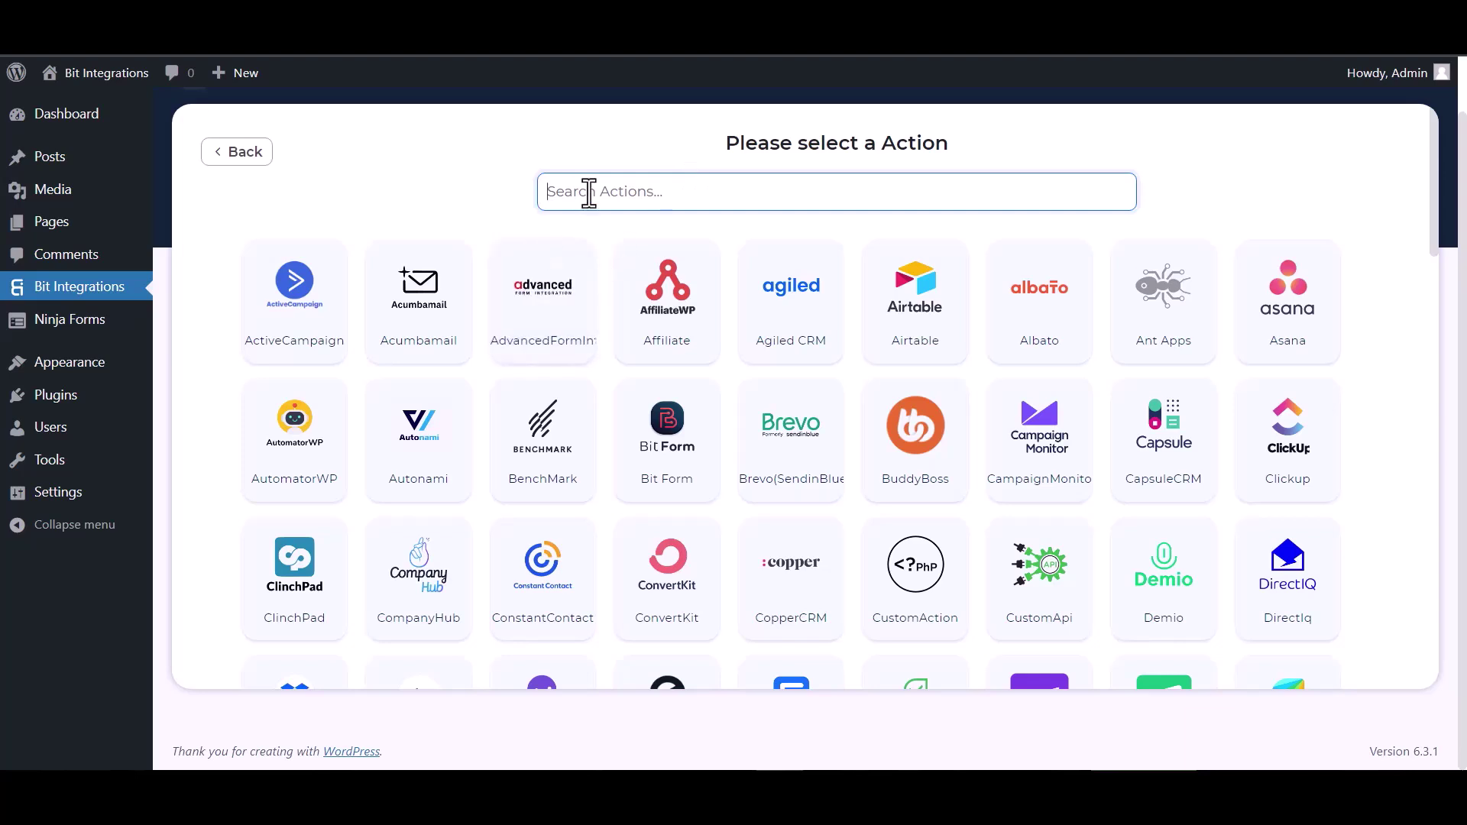
Search 'sal', pick Salesflare as the action, and open its API Key page.
text(sal)
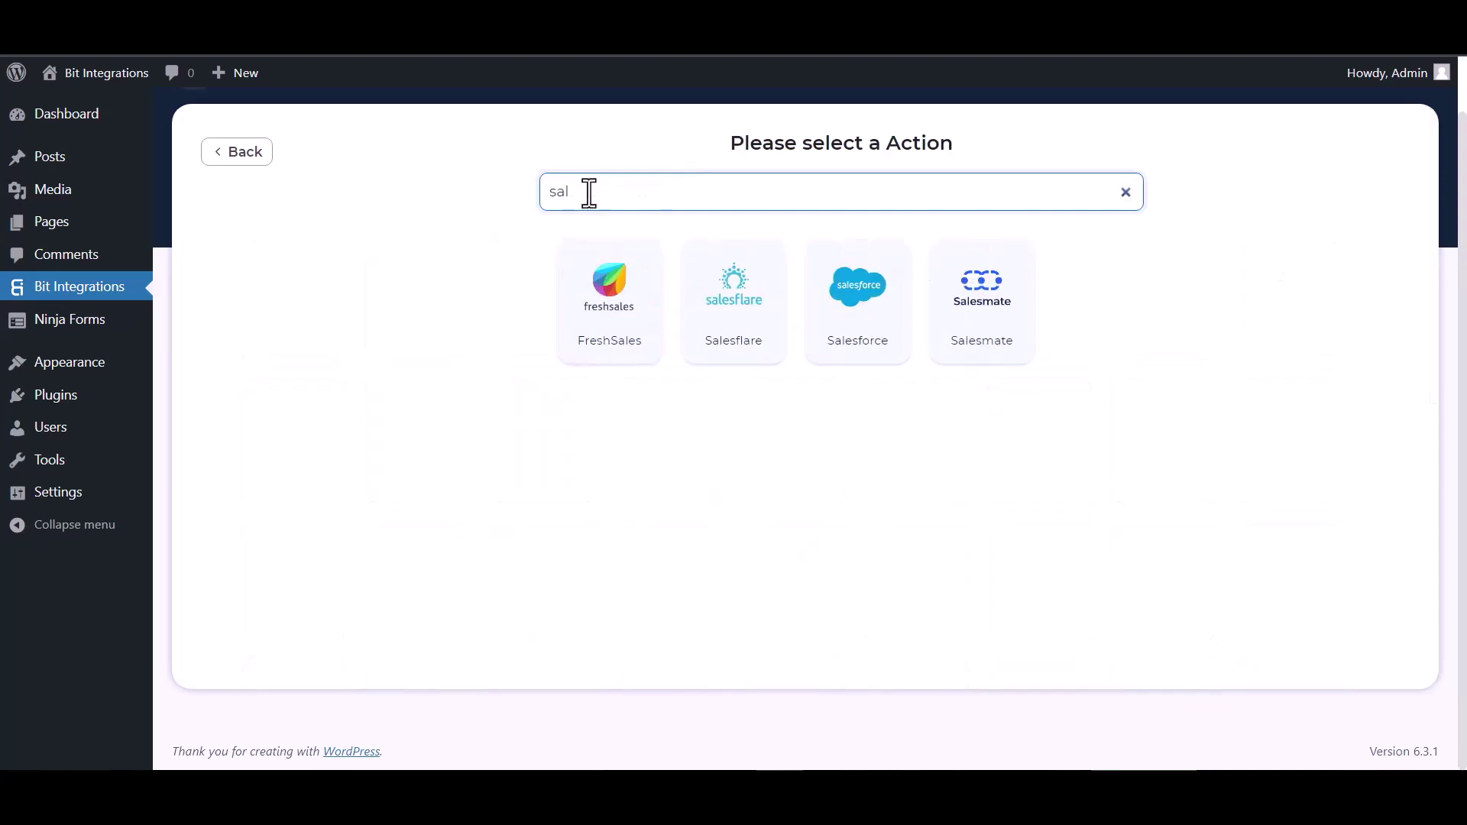
click(771, 340)
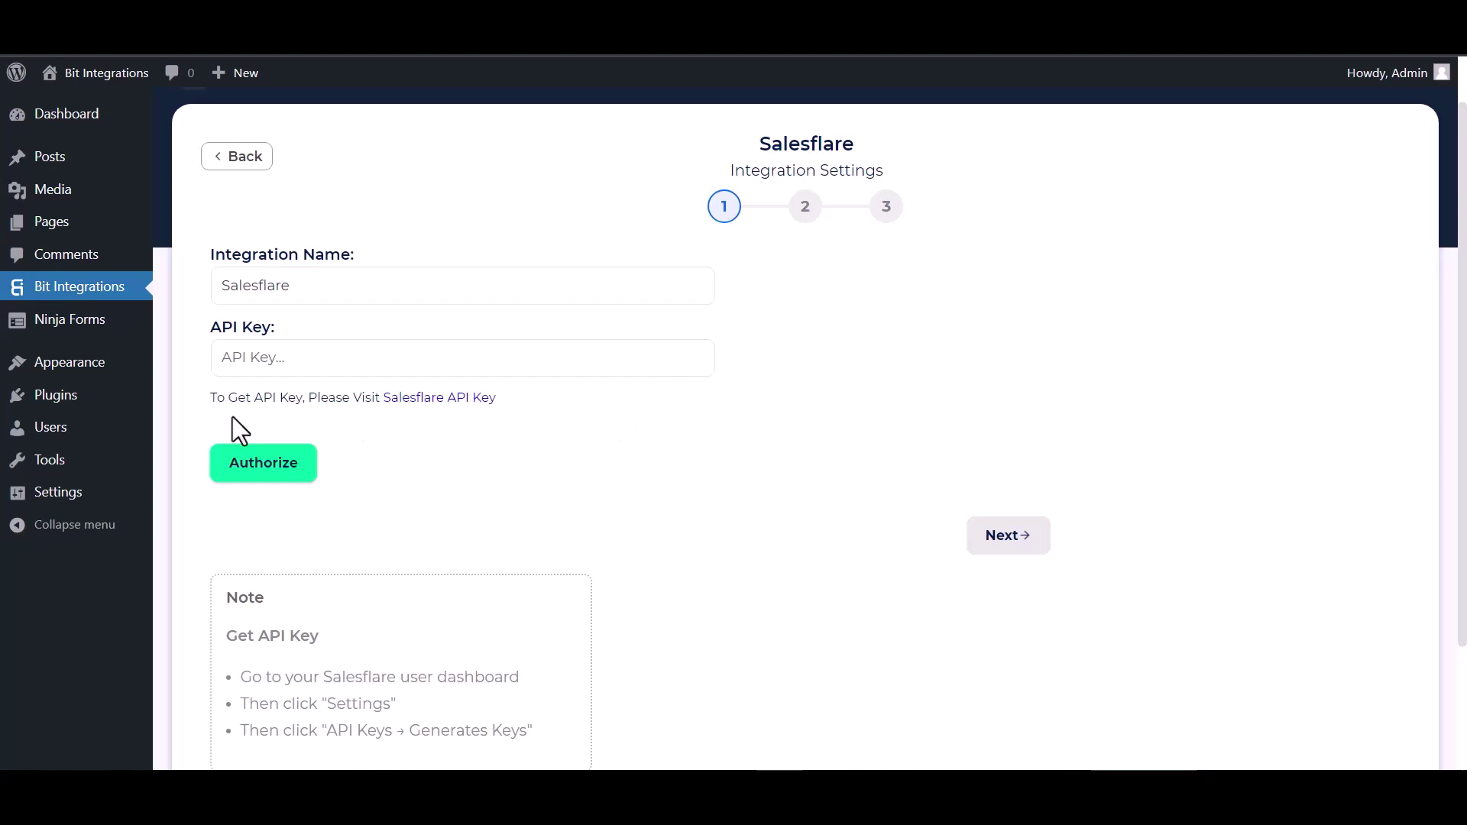
click(415, 402)
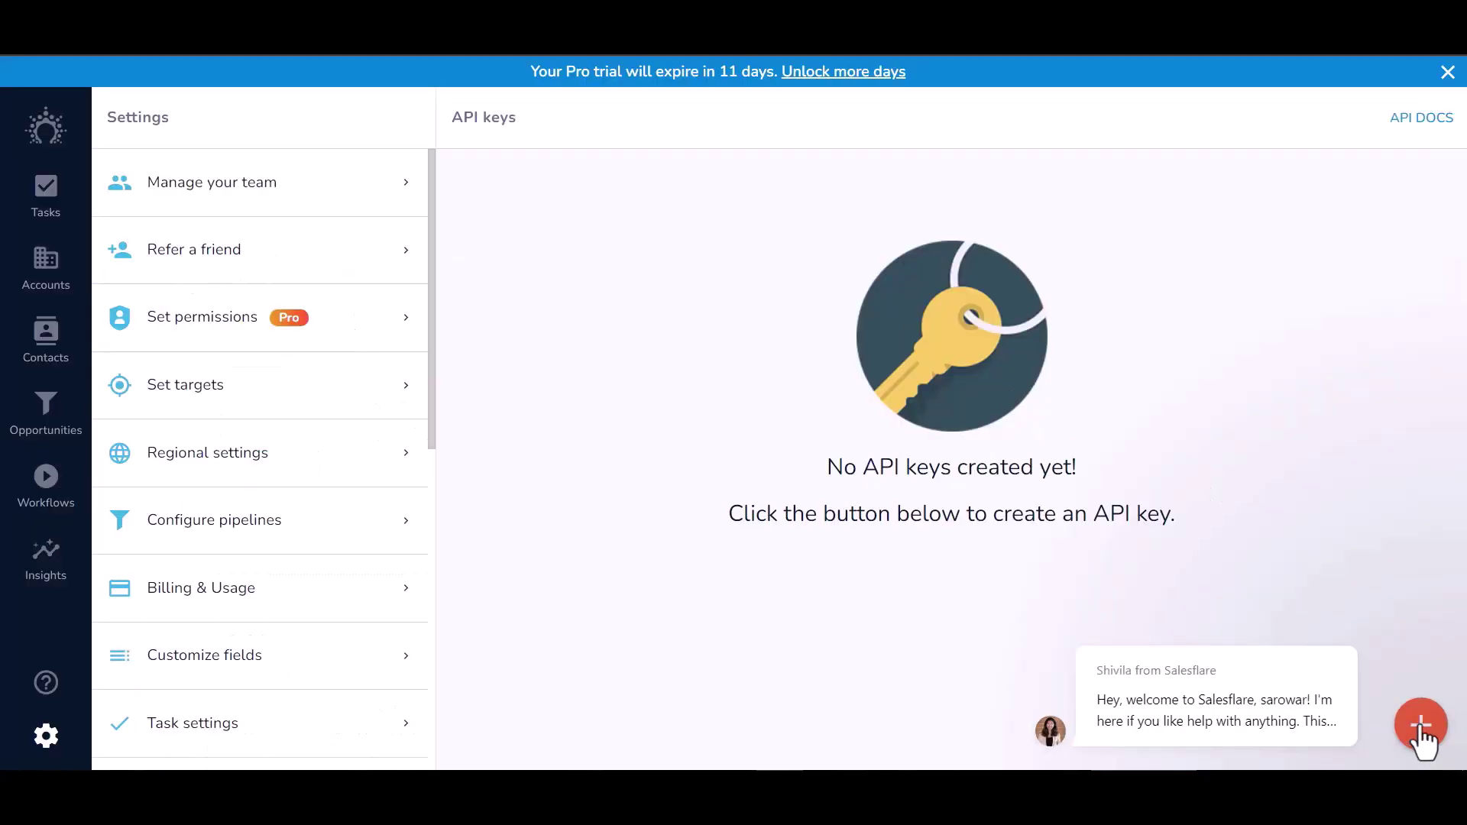
Create a Salesflare API key named 'Bit Integrations' and copy it.
click(1420, 724)
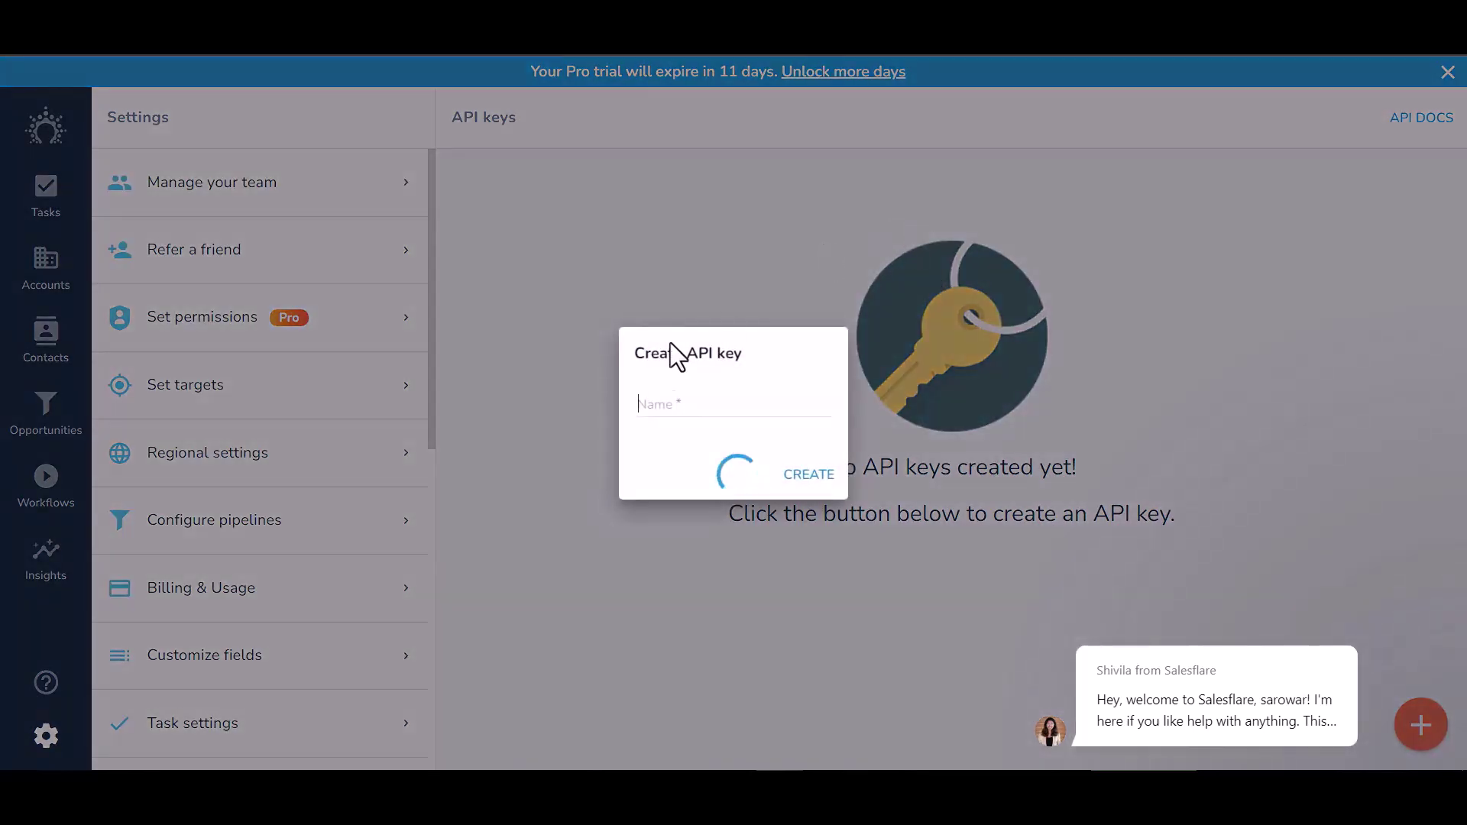
click(659, 399)
text(Bit Integr)
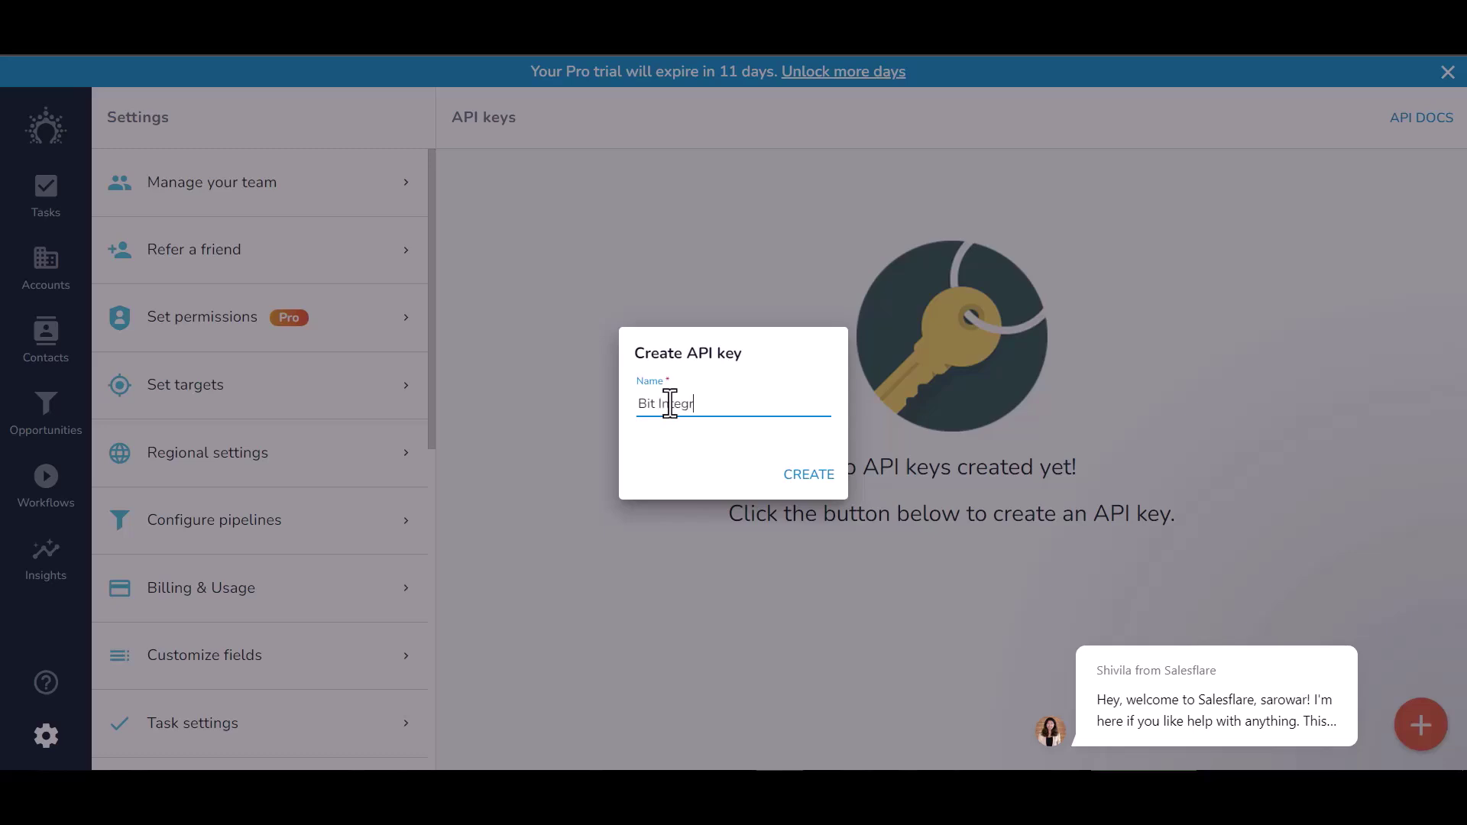
text(ations)
click(816, 481)
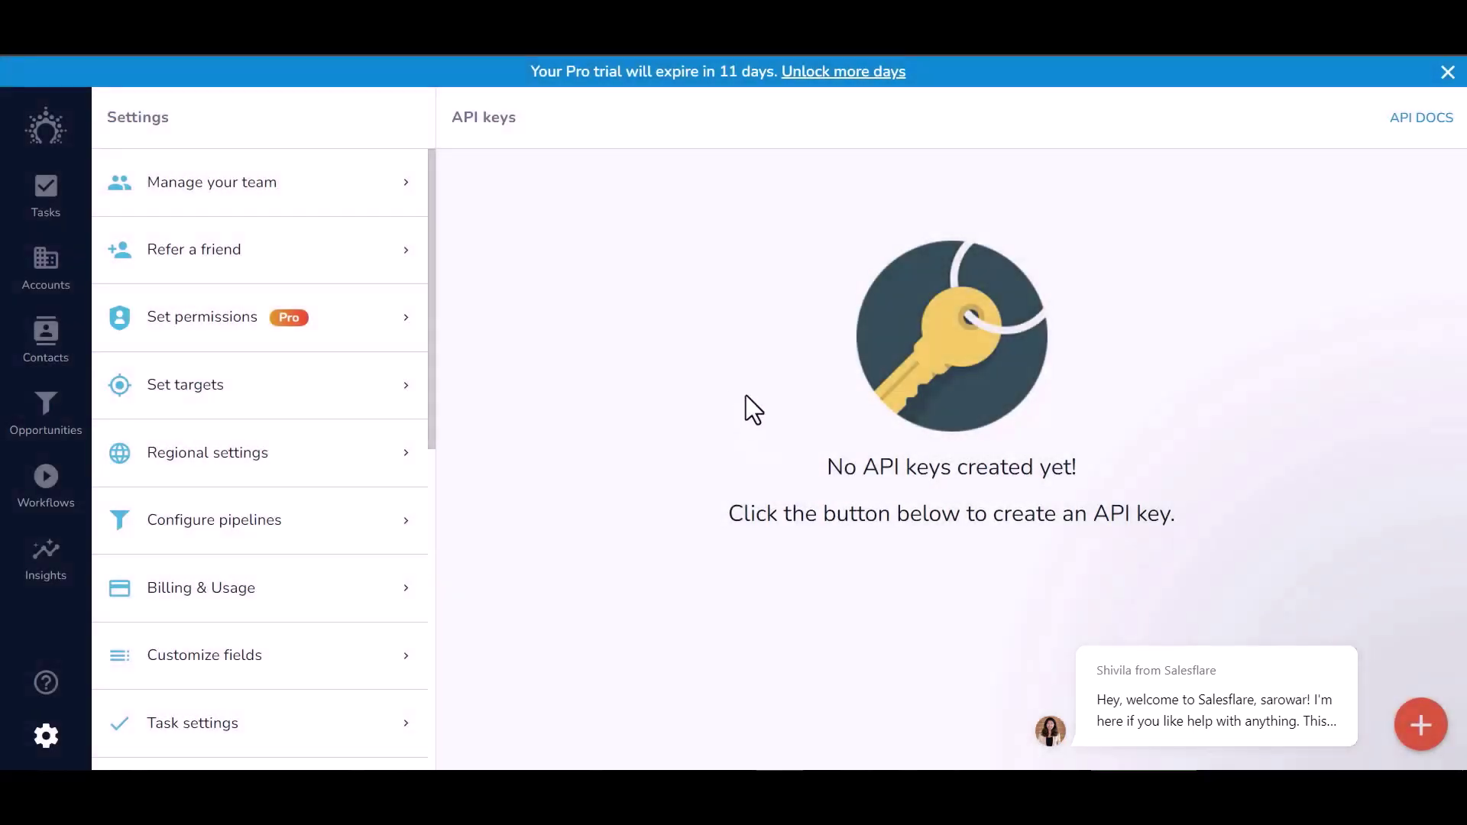
click(476, 293)
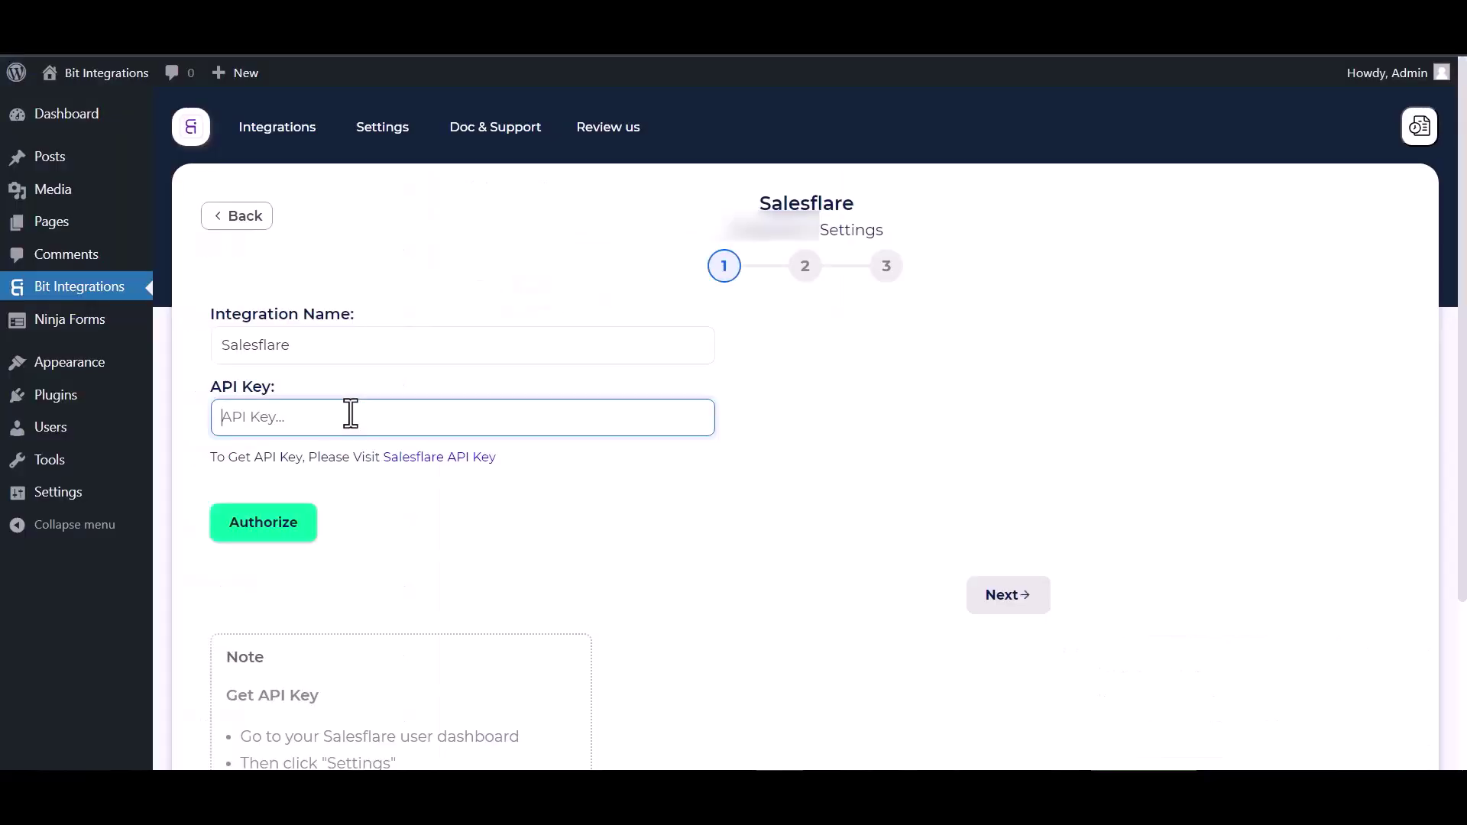
Paste and authorize the Salesflare API key, then list the step-2 actions.
key(ctrl+v)
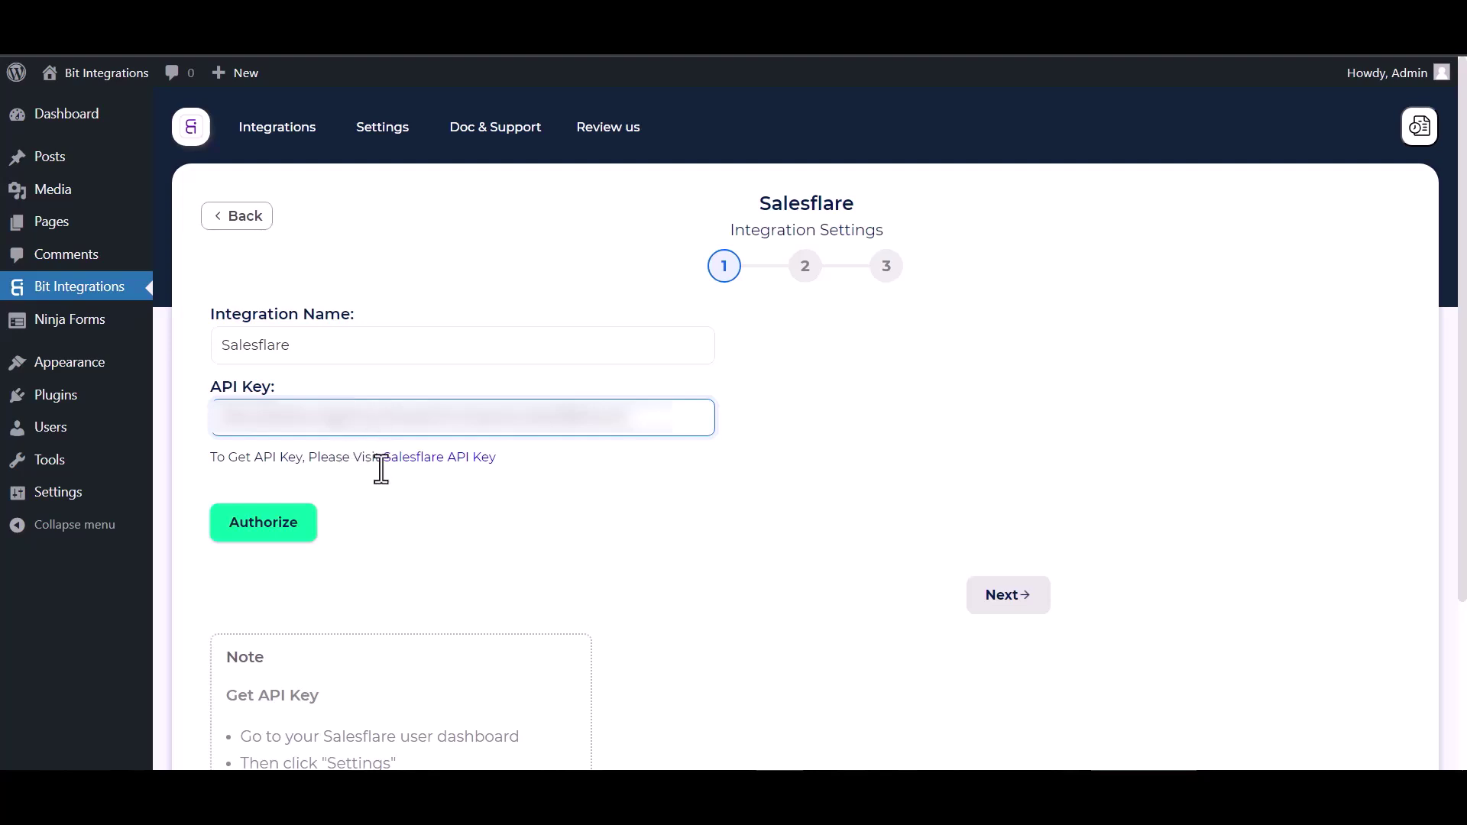
click(301, 535)
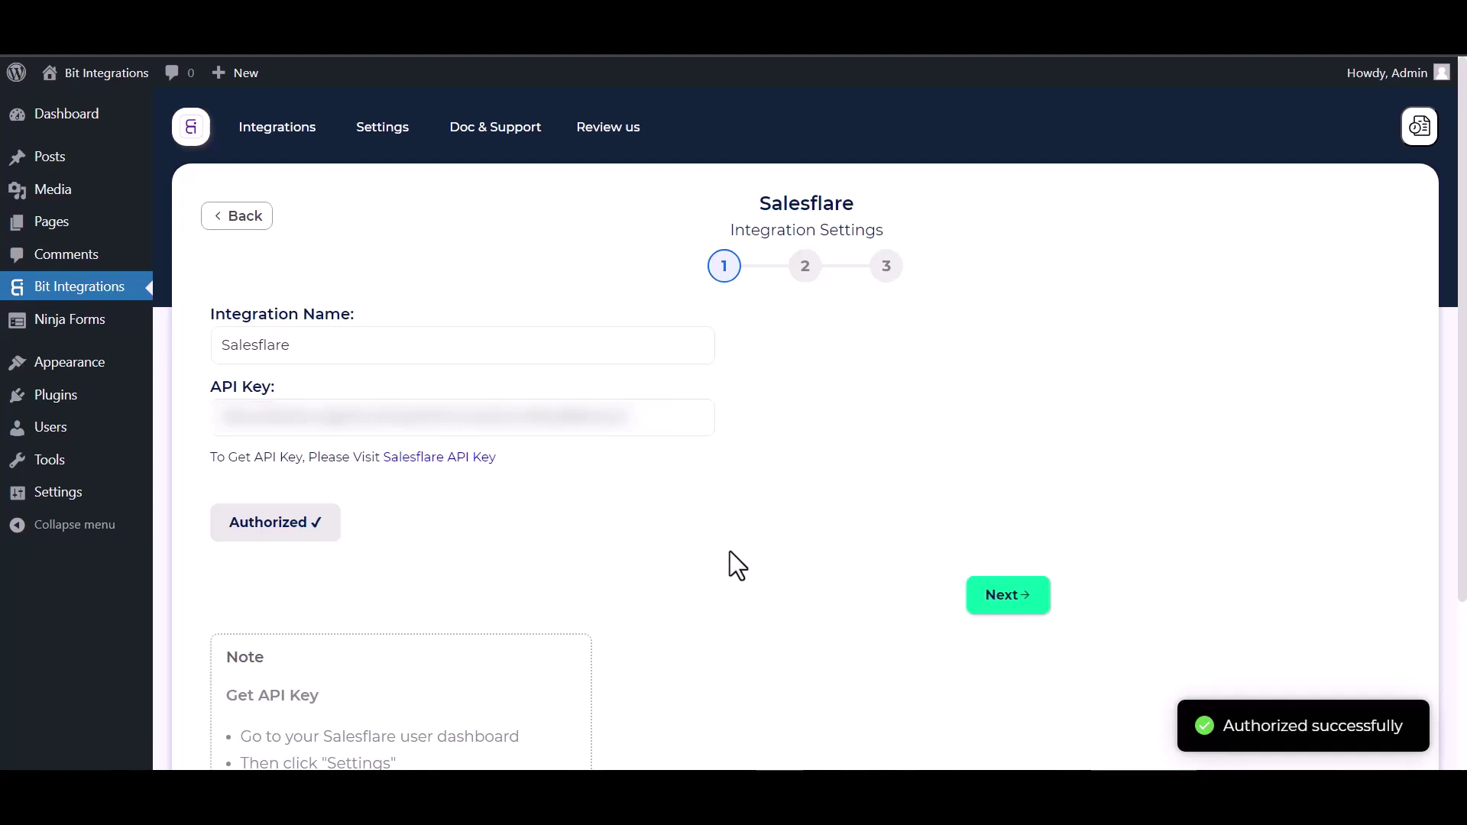
scroll(730, 552, down, 2)
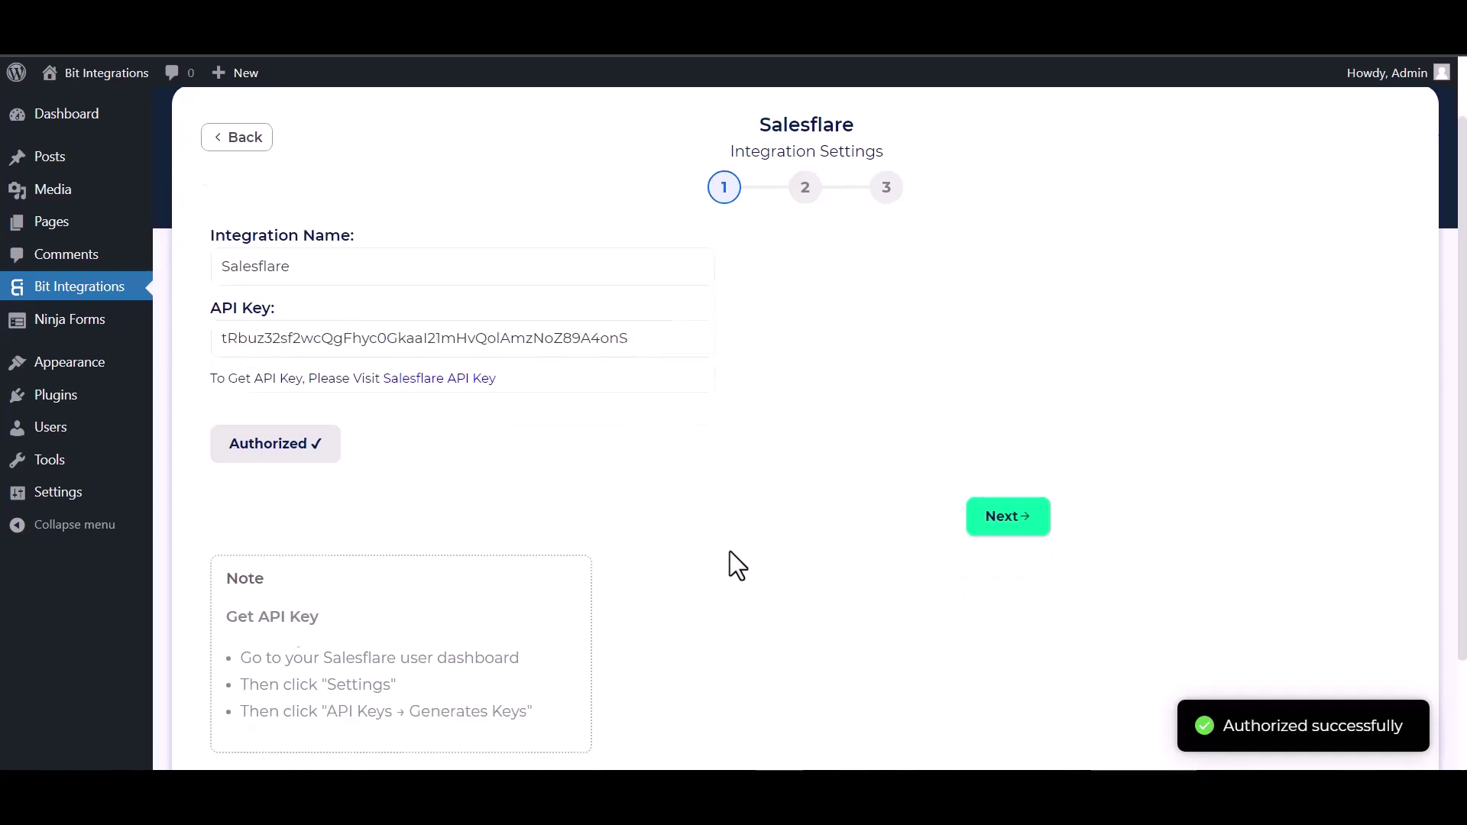
click(1016, 511)
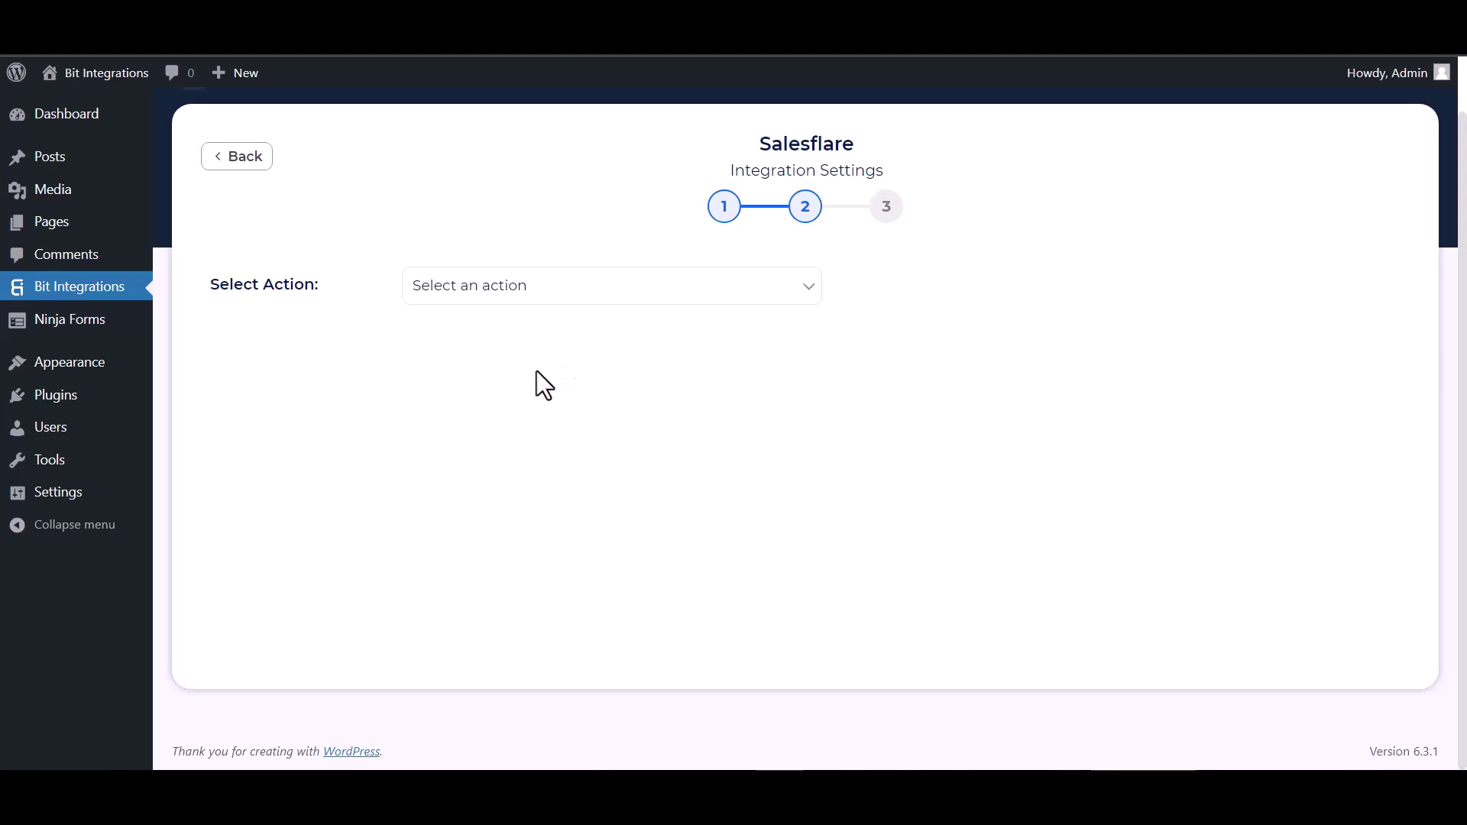
click(505, 298)
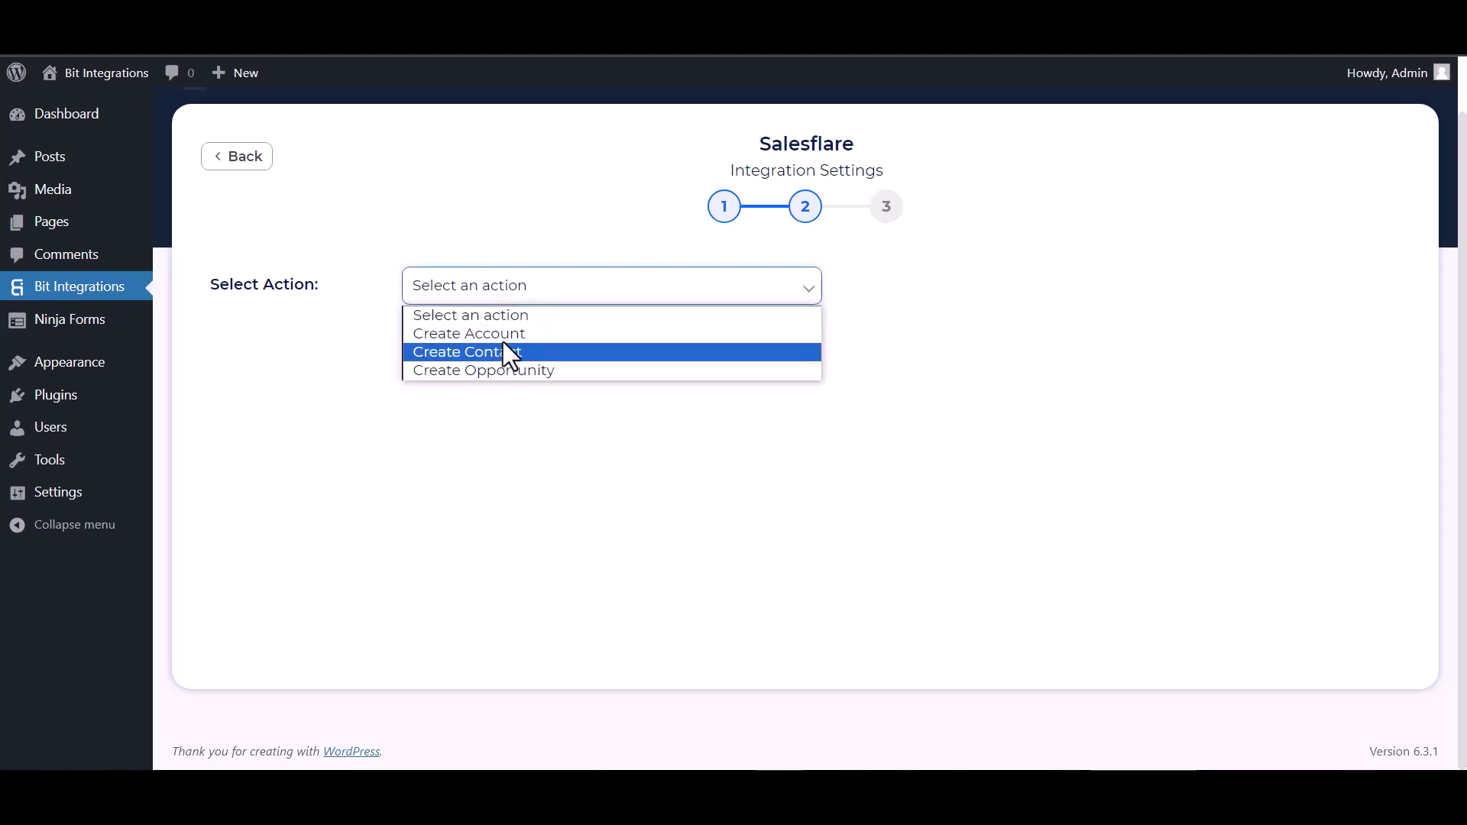
Choose Create Contact and map the form's First Name and Email to Salesflare fields.
click(482, 353)
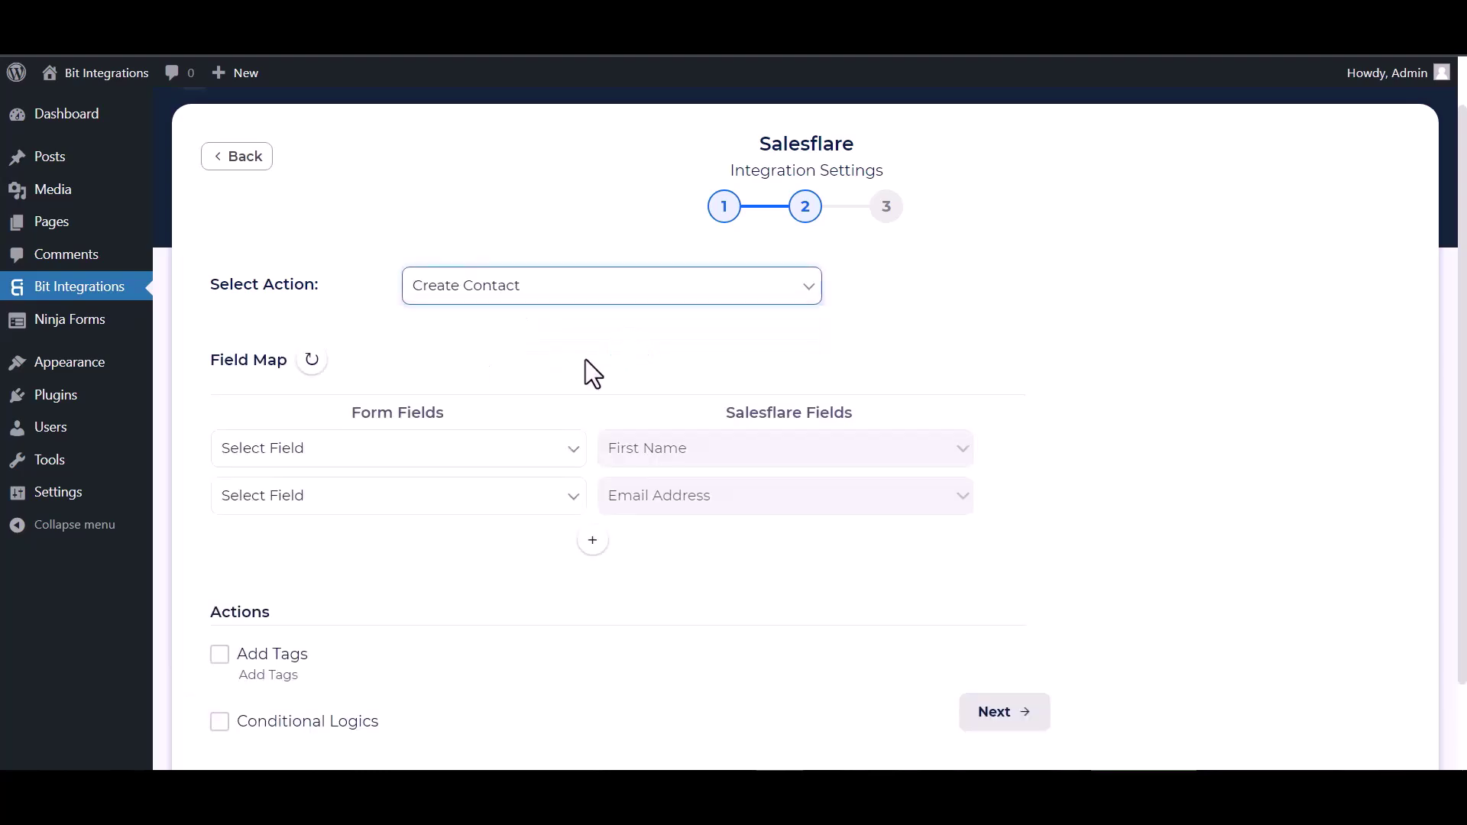
scroll(585, 359, down, 1)
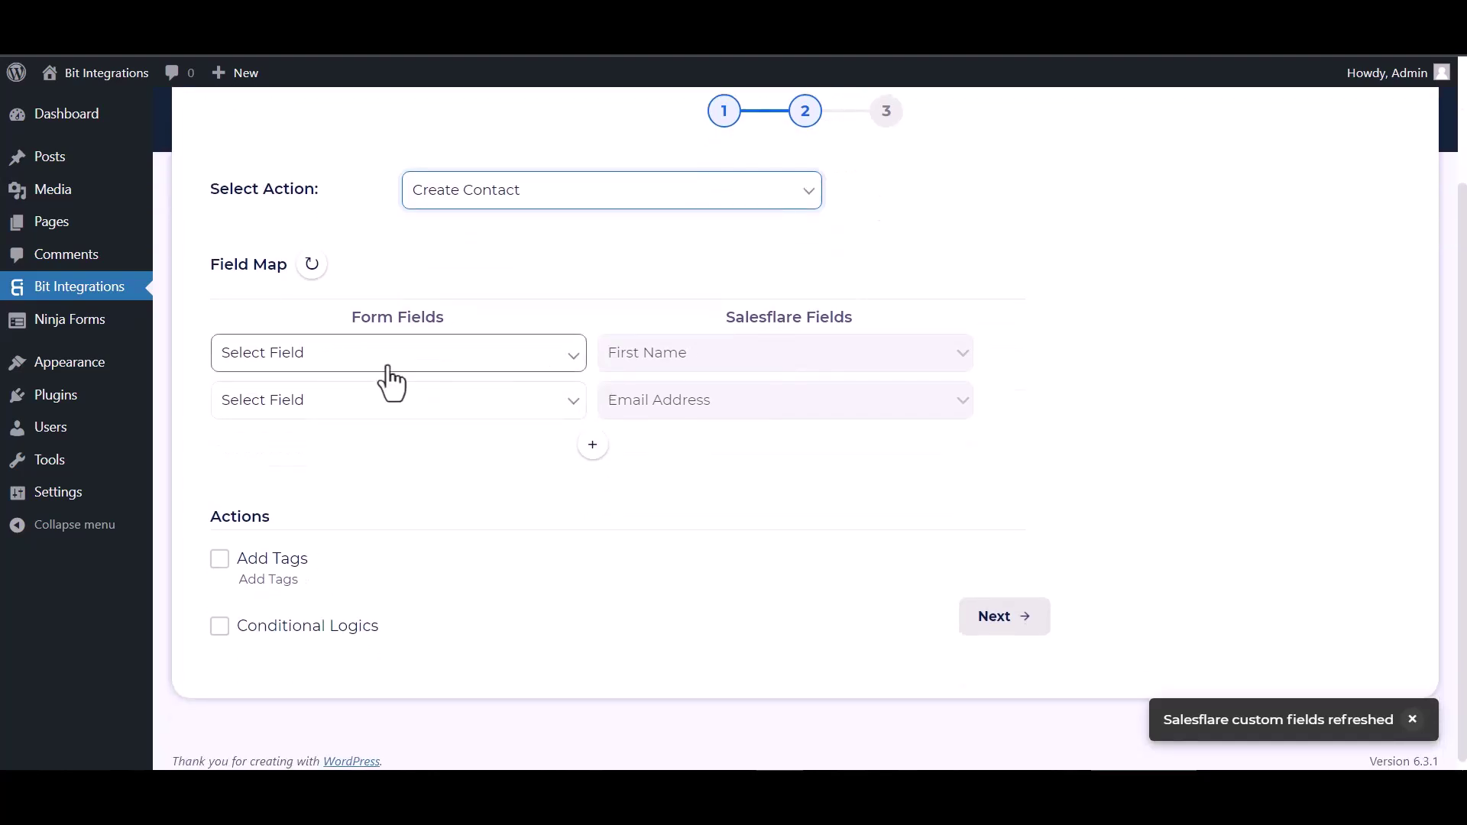
click(378, 359)
click(280, 417)
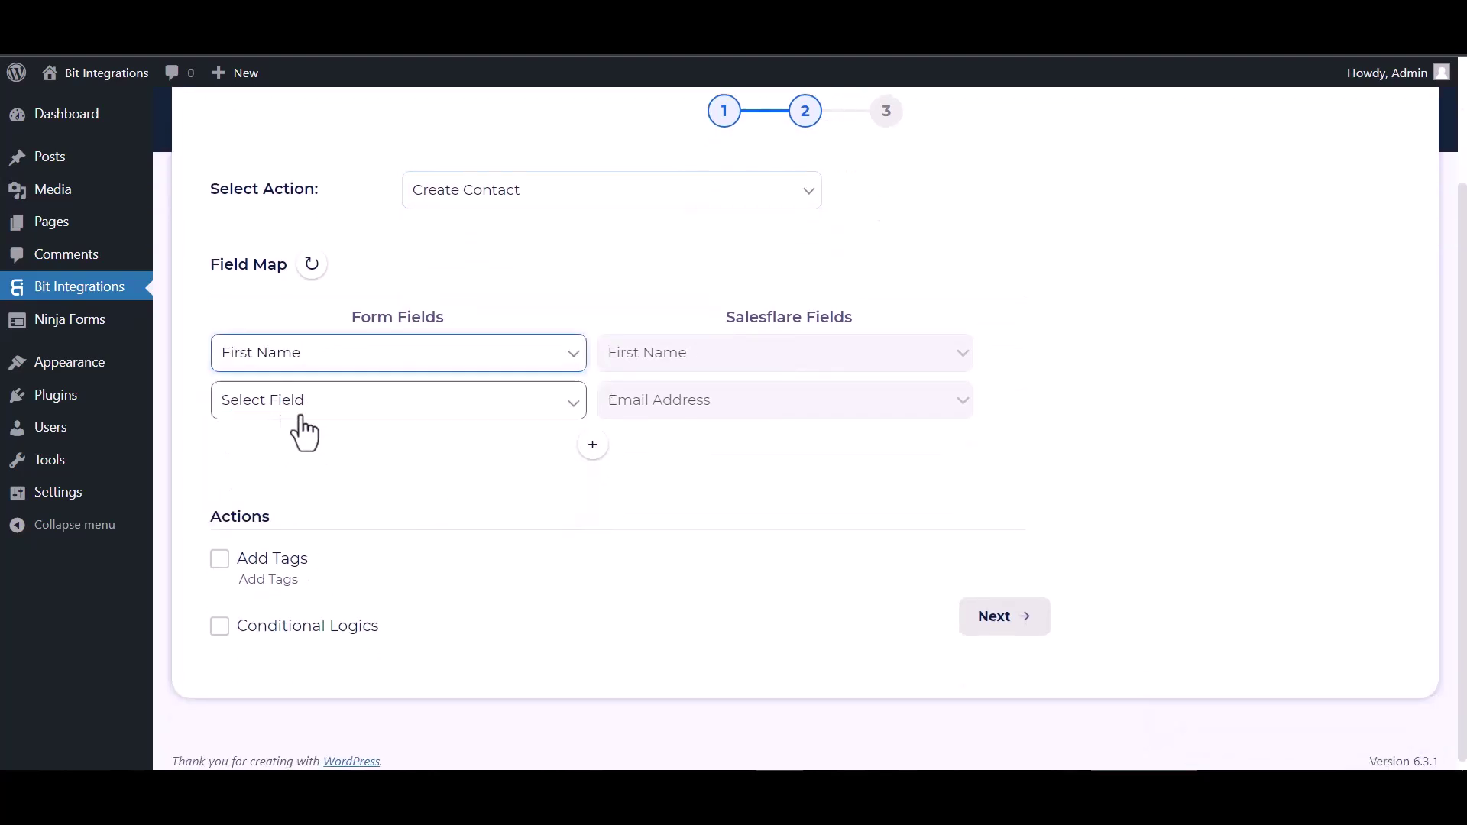
click(376, 404)
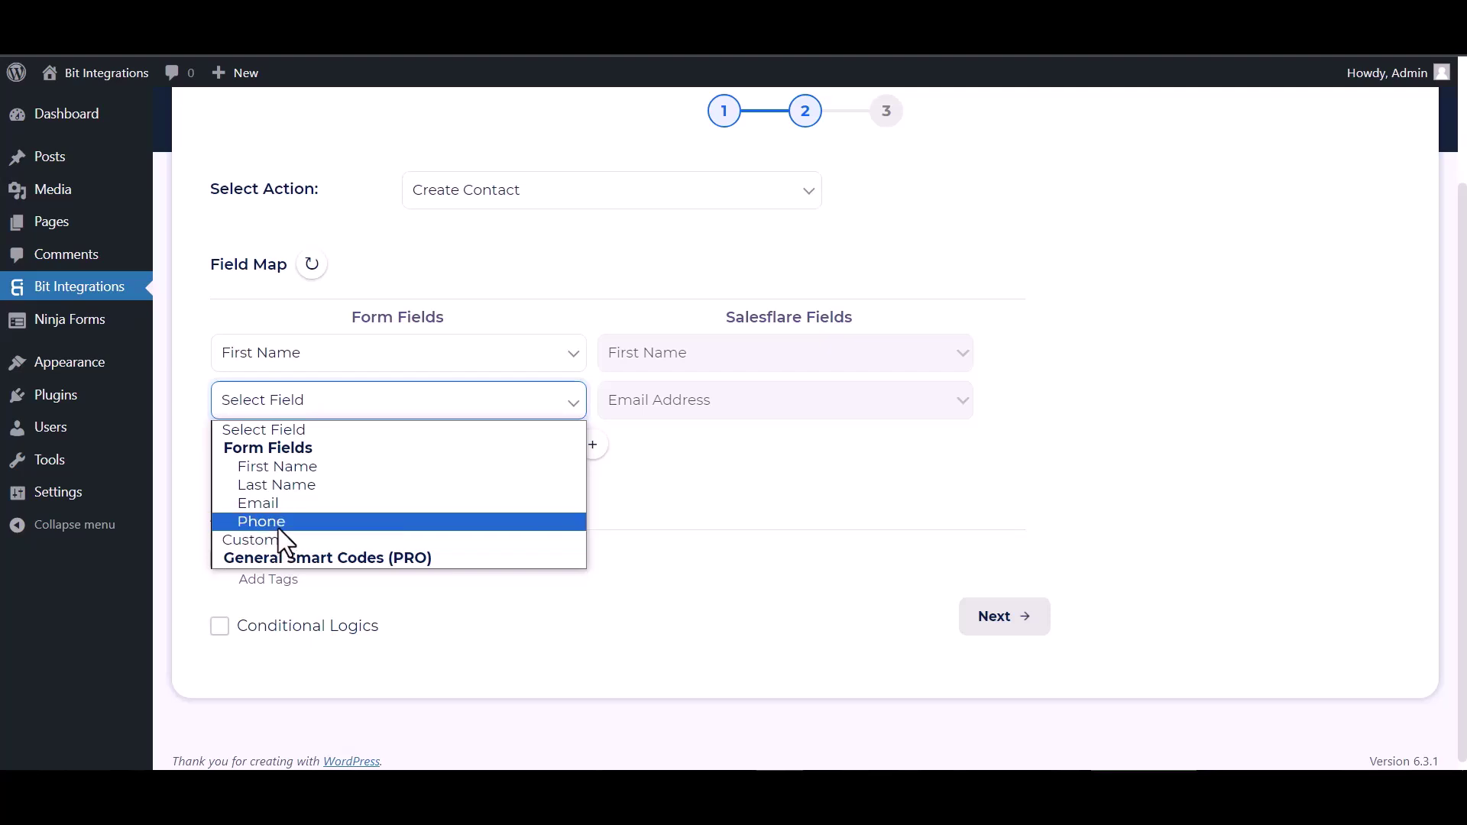
click(280, 504)
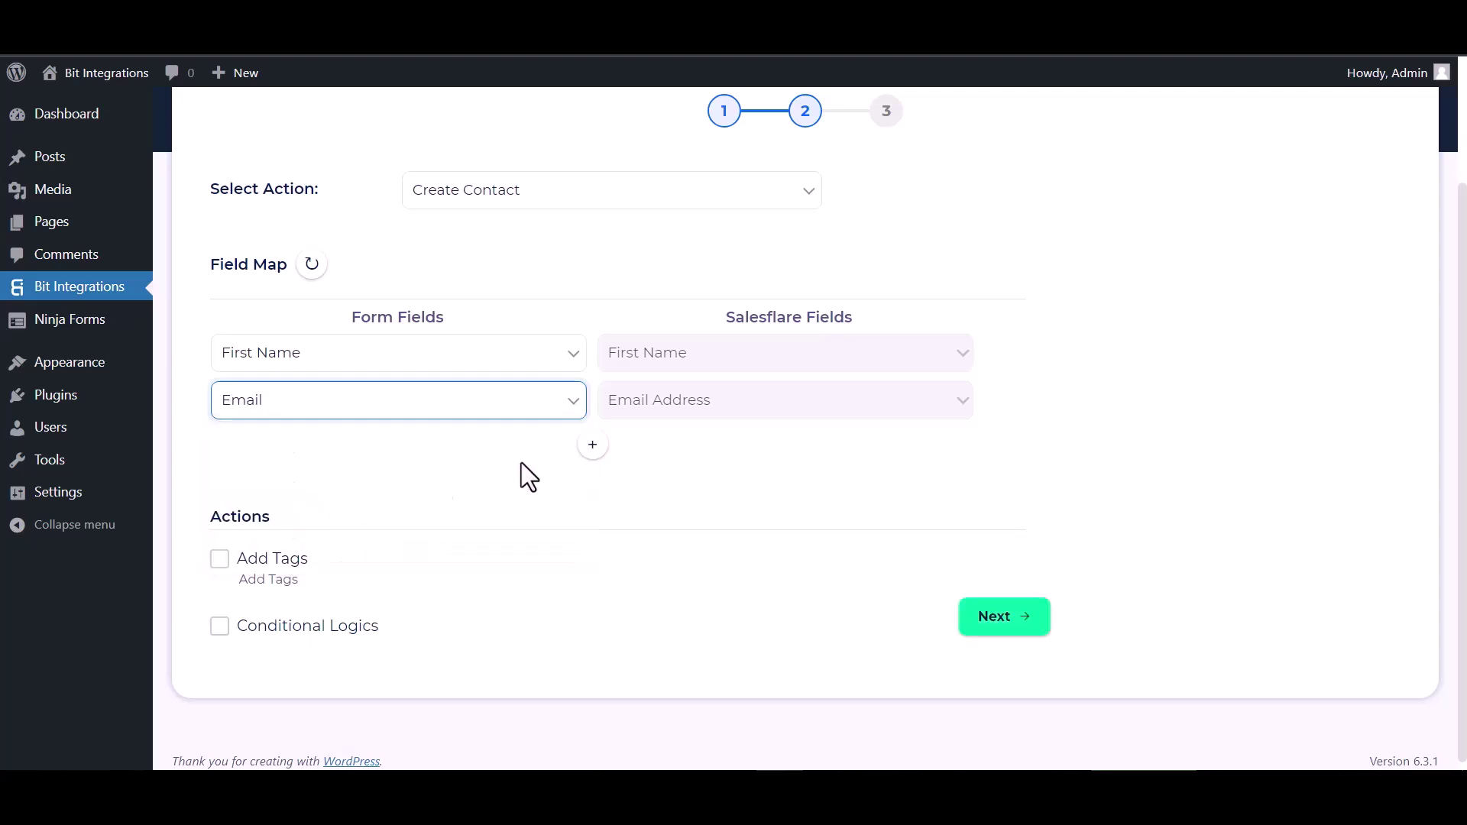
Add mapping rows for Last Name → Last Name and Phone → Phone Number.
click(594, 450)
click(639, 451)
click(642, 532)
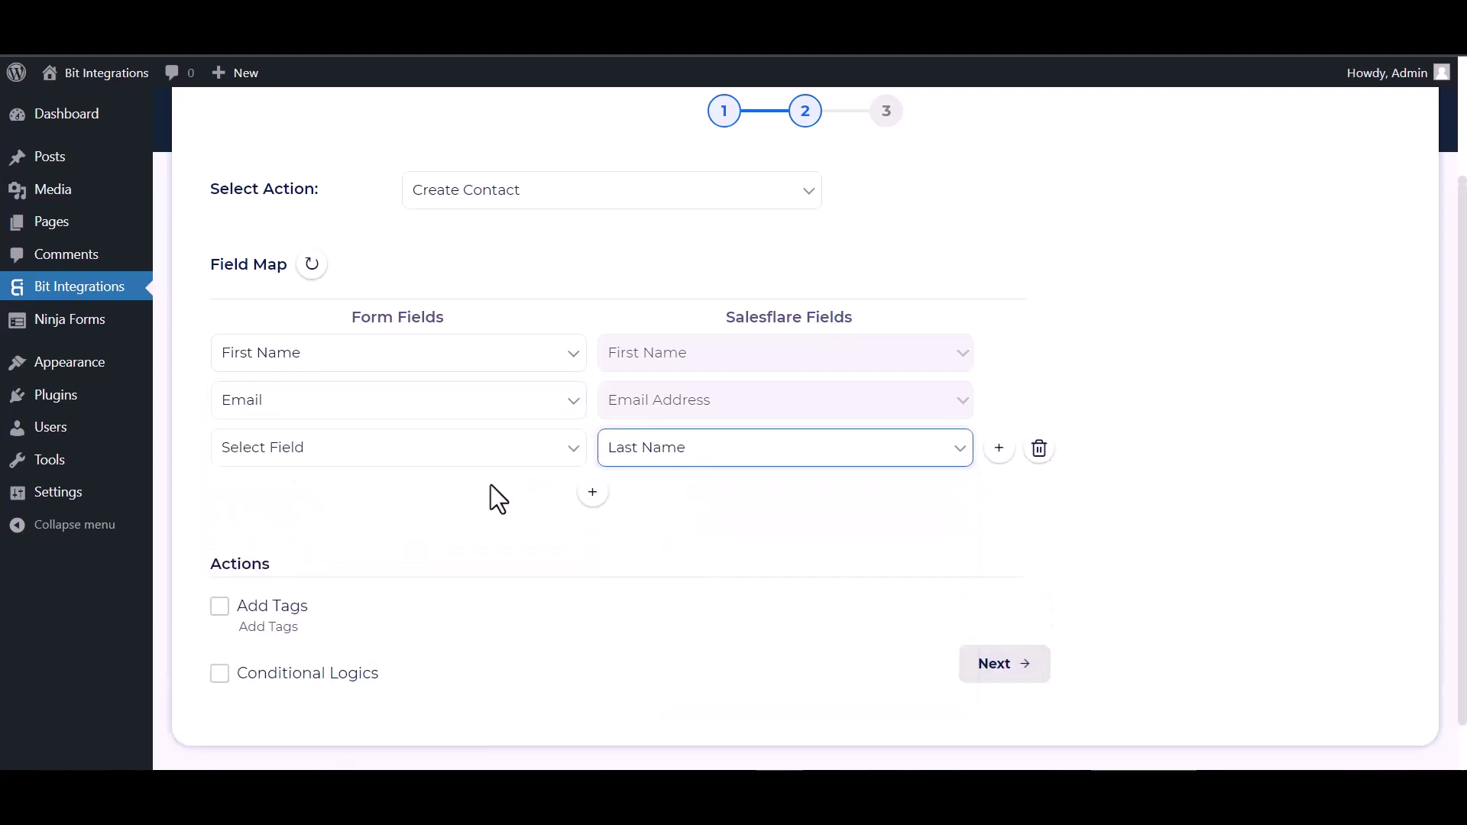
click(483, 452)
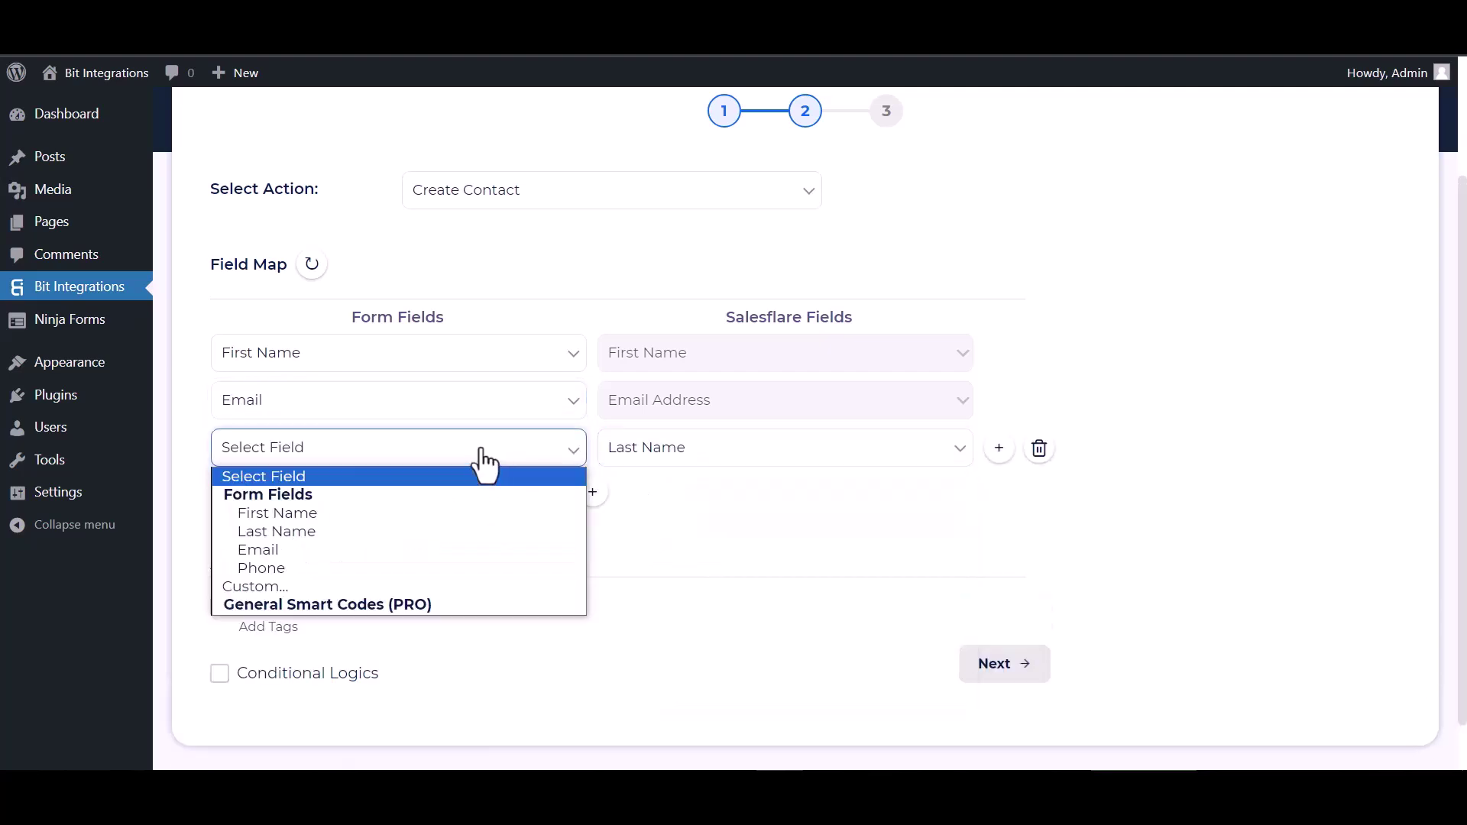
click(271, 531)
click(593, 492)
click(621, 496)
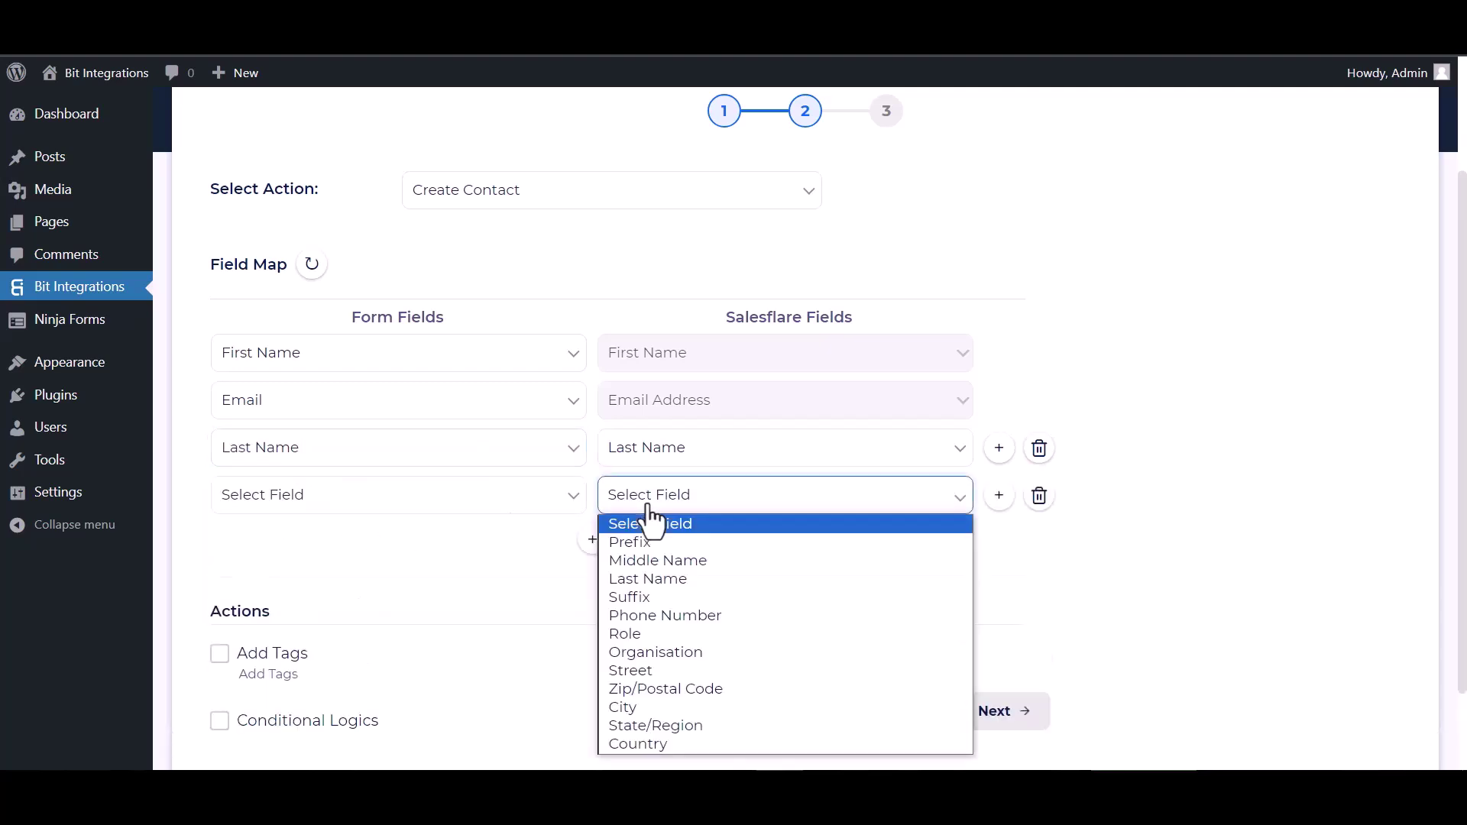
click(644, 618)
click(504, 508)
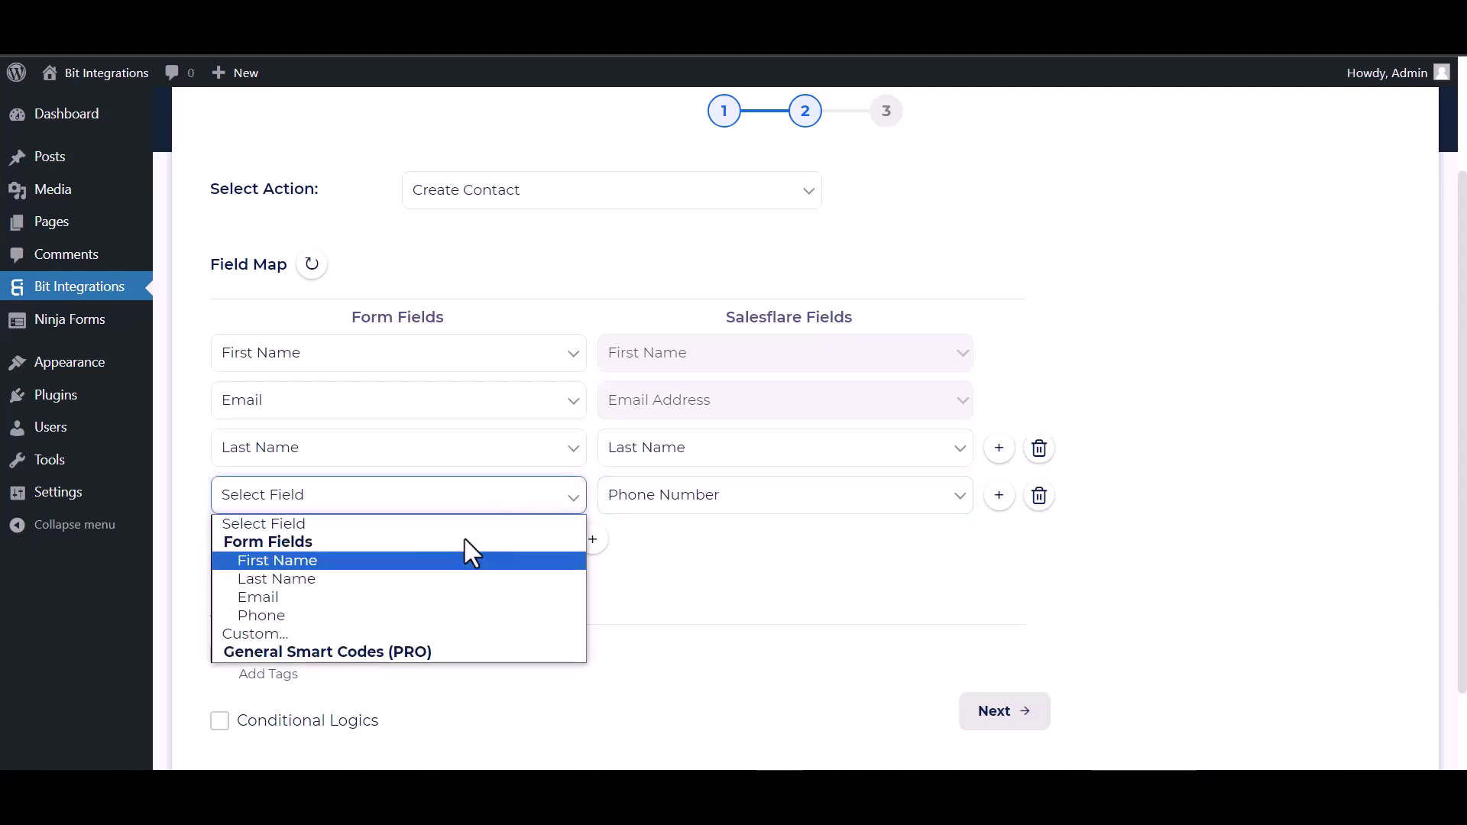
click(281, 615)
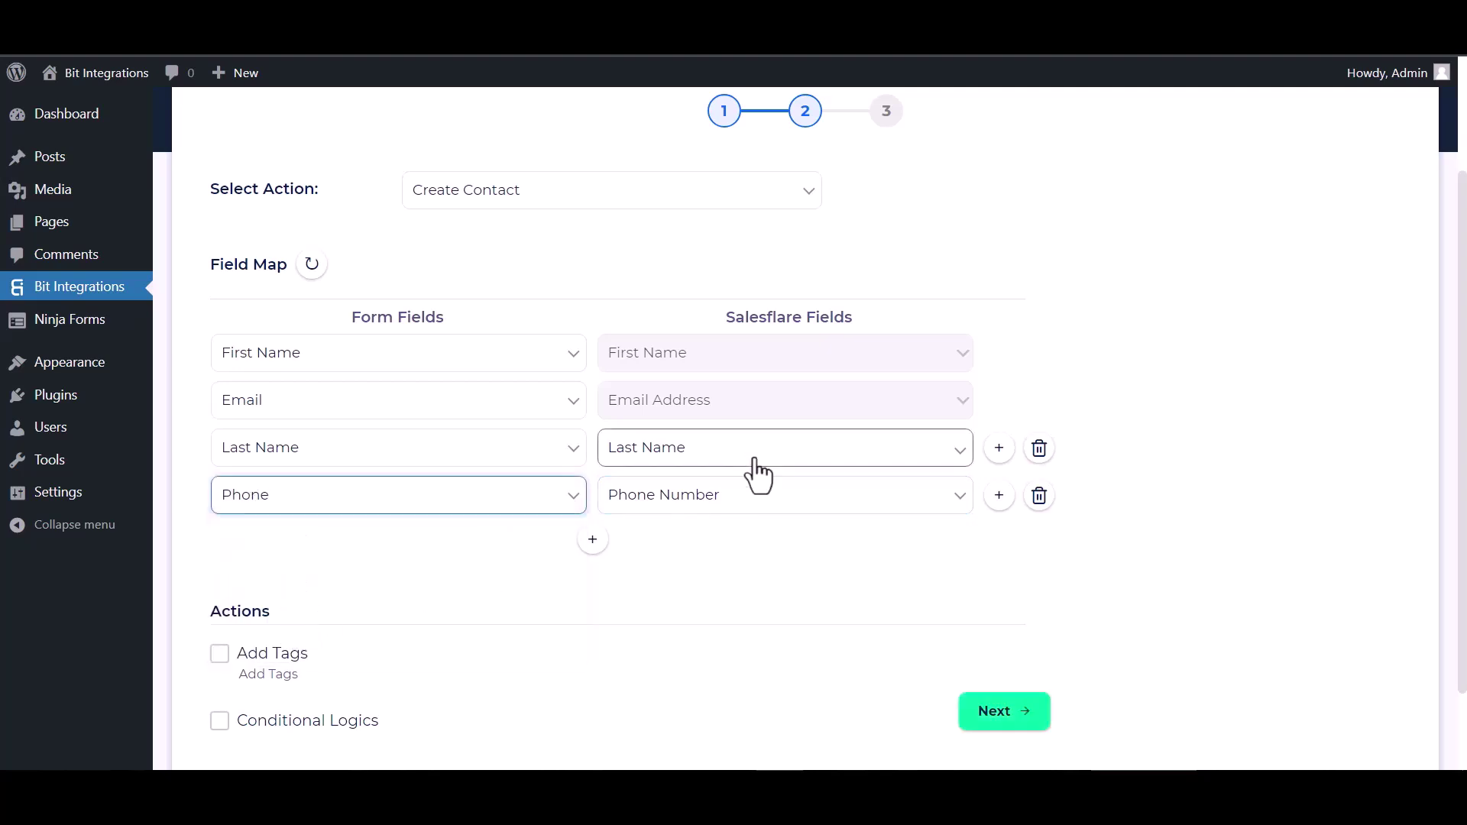
Leave conditional logic off, then finish and save the Salesflare integration.
scroll(651, 518, down, 2)
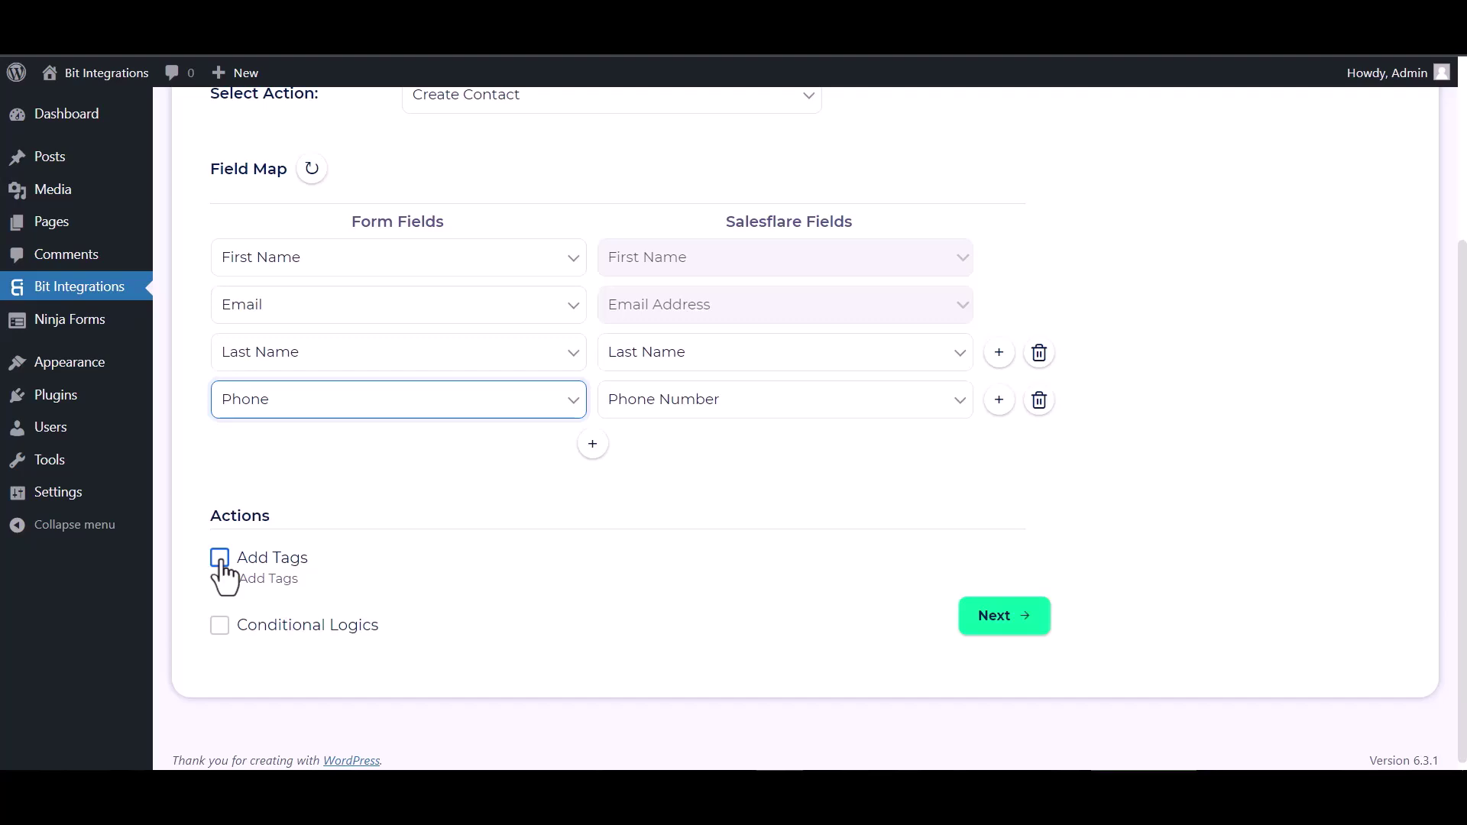
click(219, 617)
scroll(406, 534, down, 3)
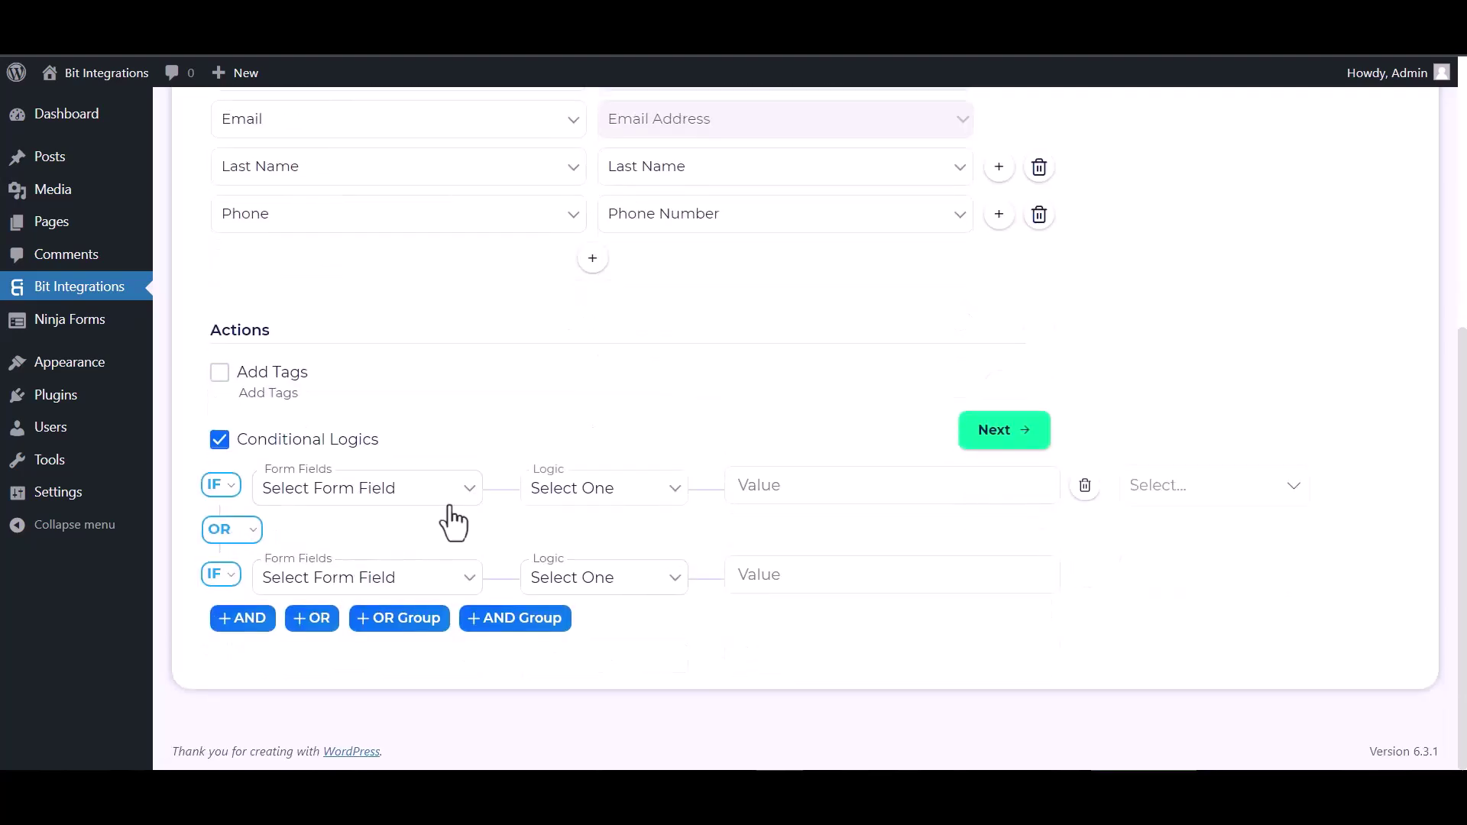
click(219, 440)
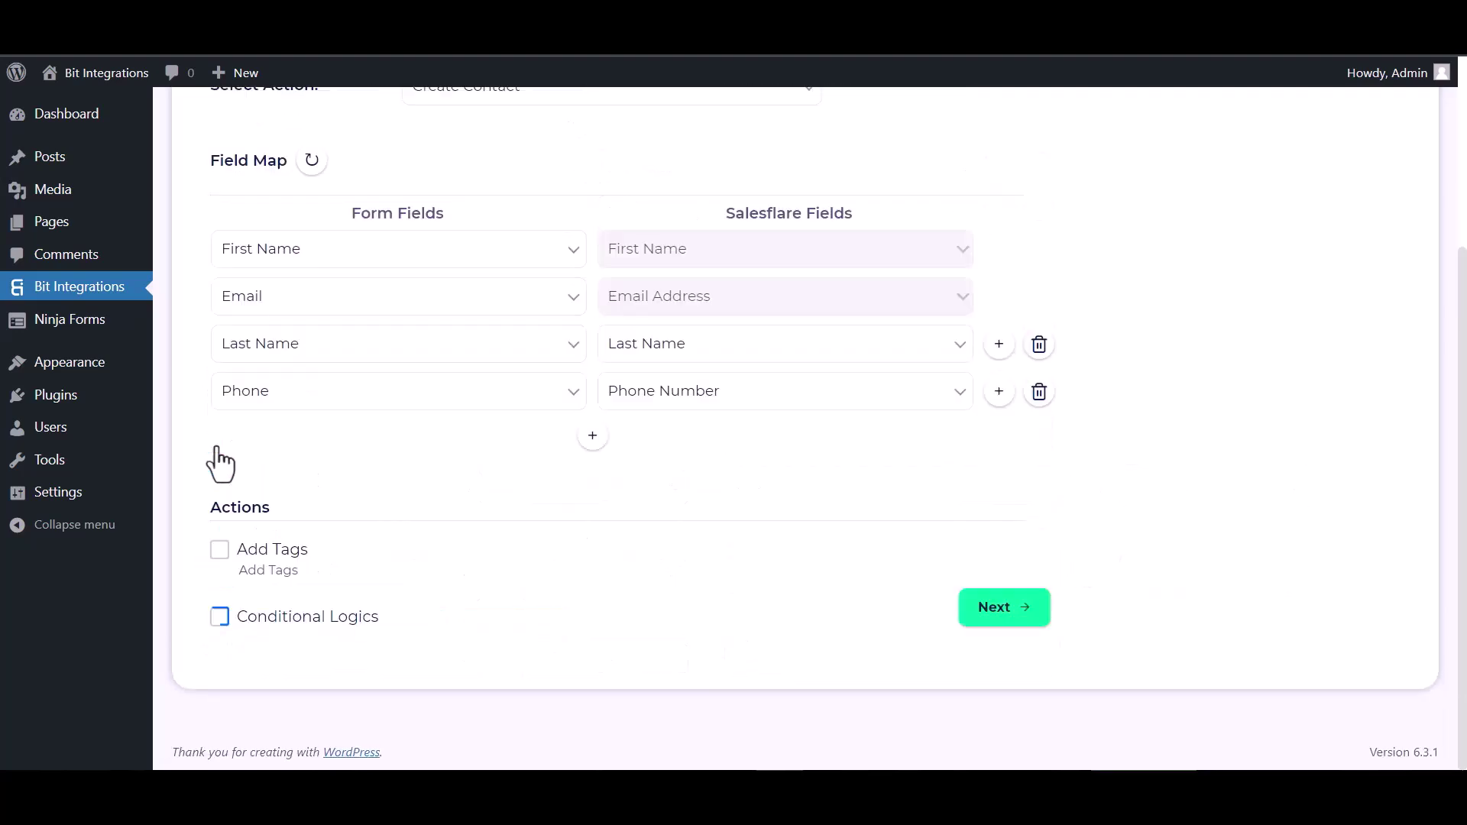
click(990, 616)
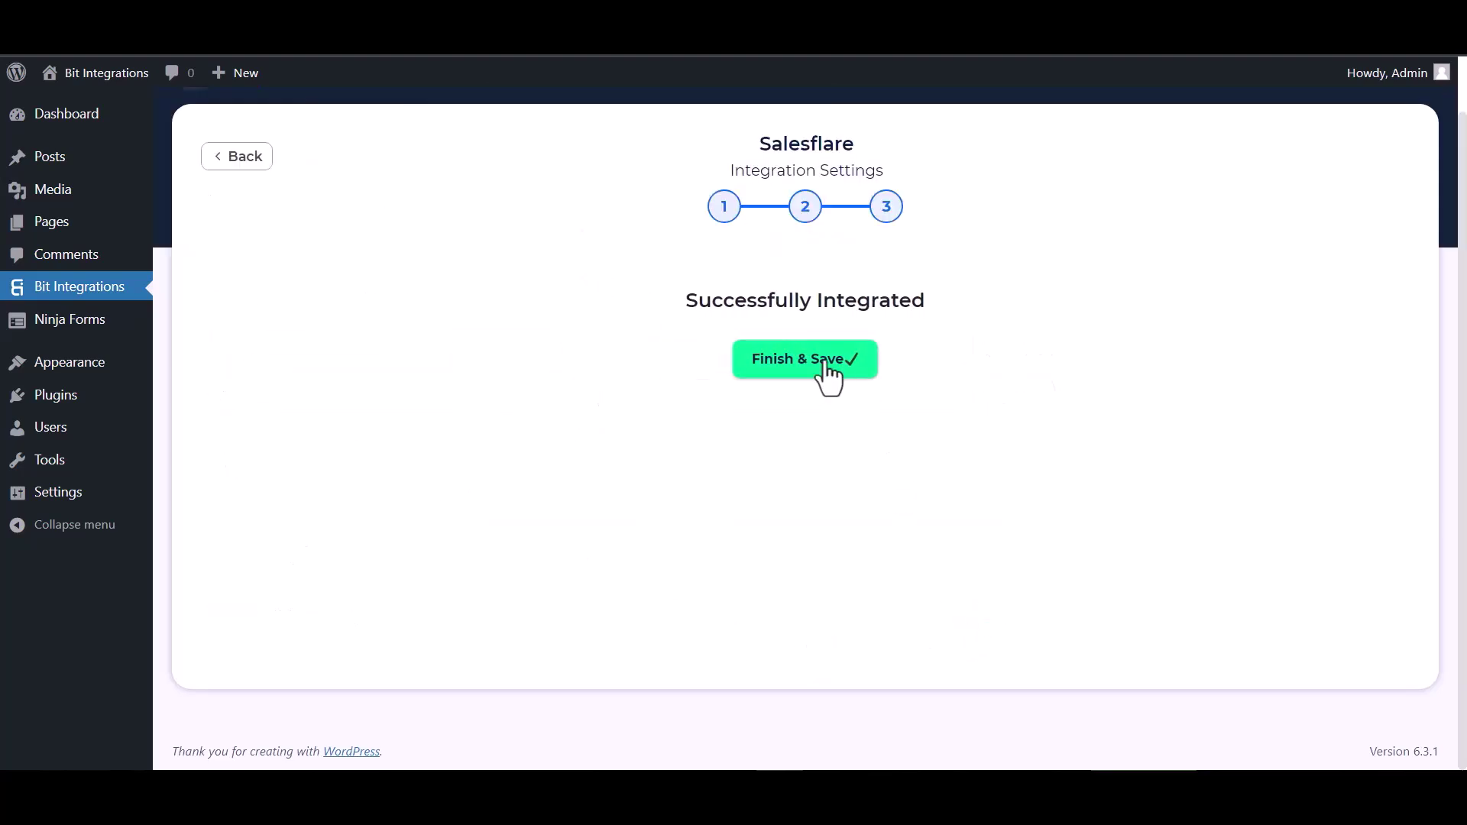
click(826, 365)
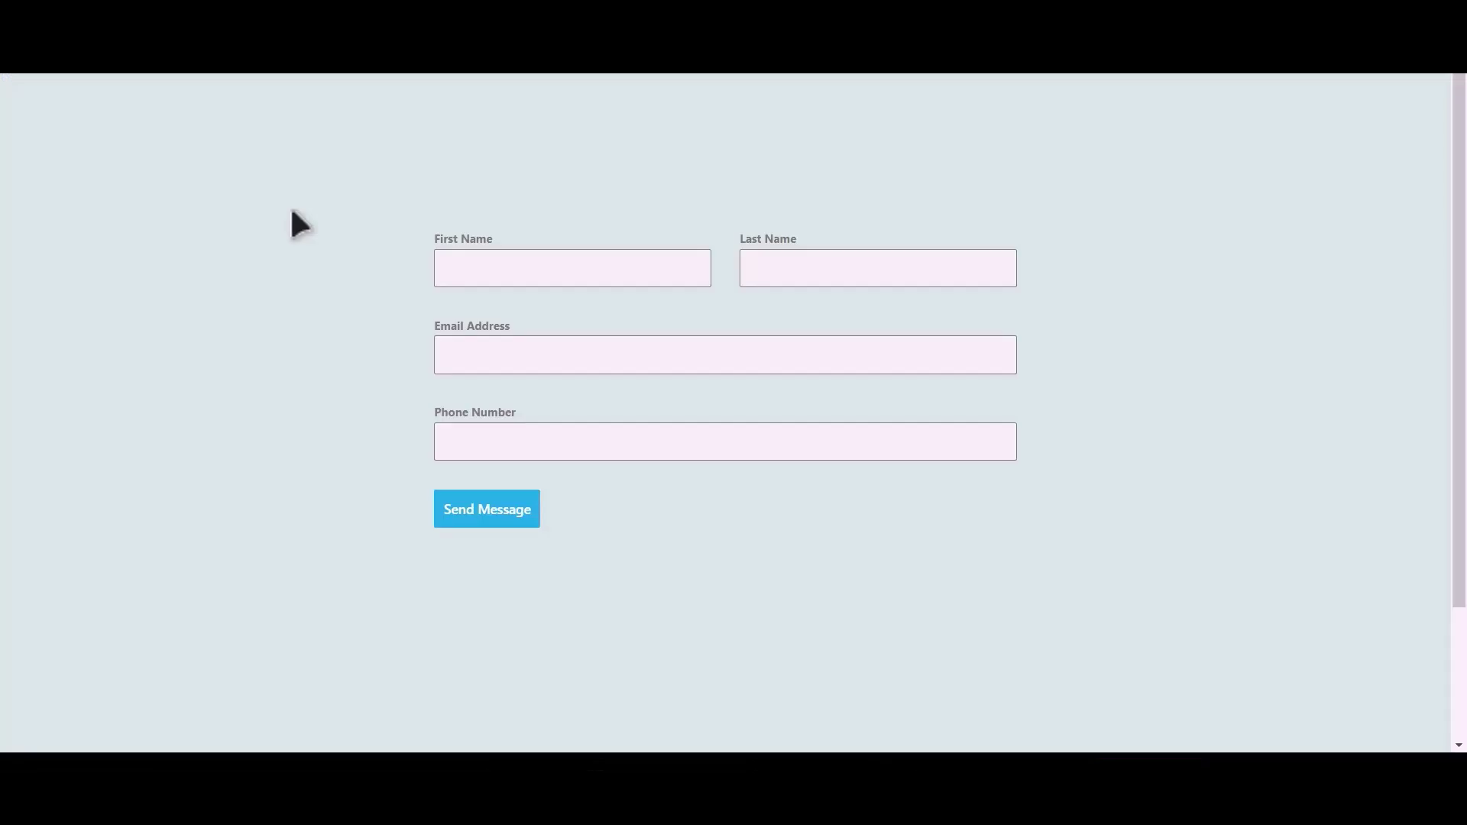
Send the contact form with first name Bit, last name Integrations, a support e-mail and test phone.
click(595, 273)
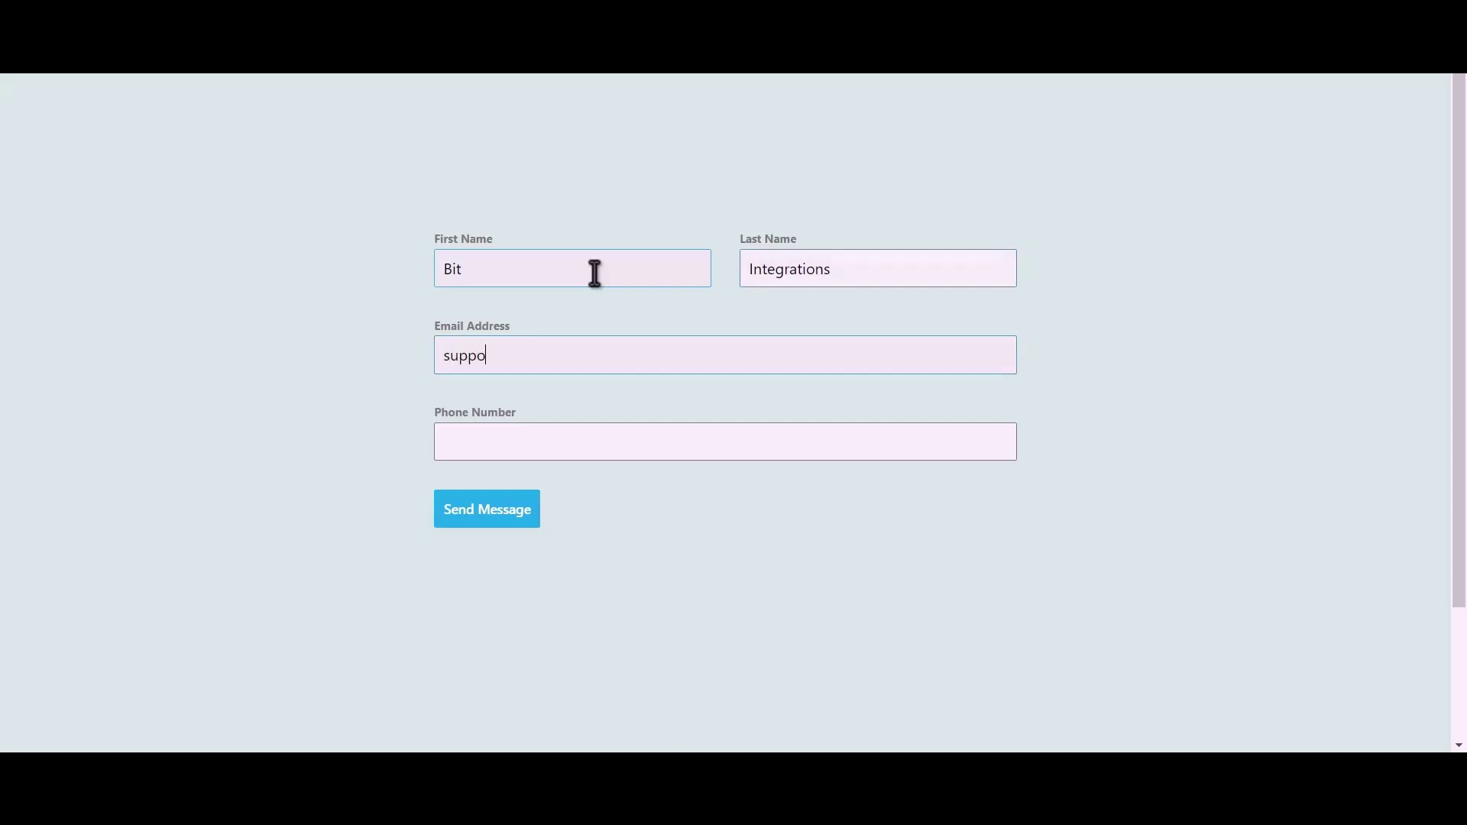
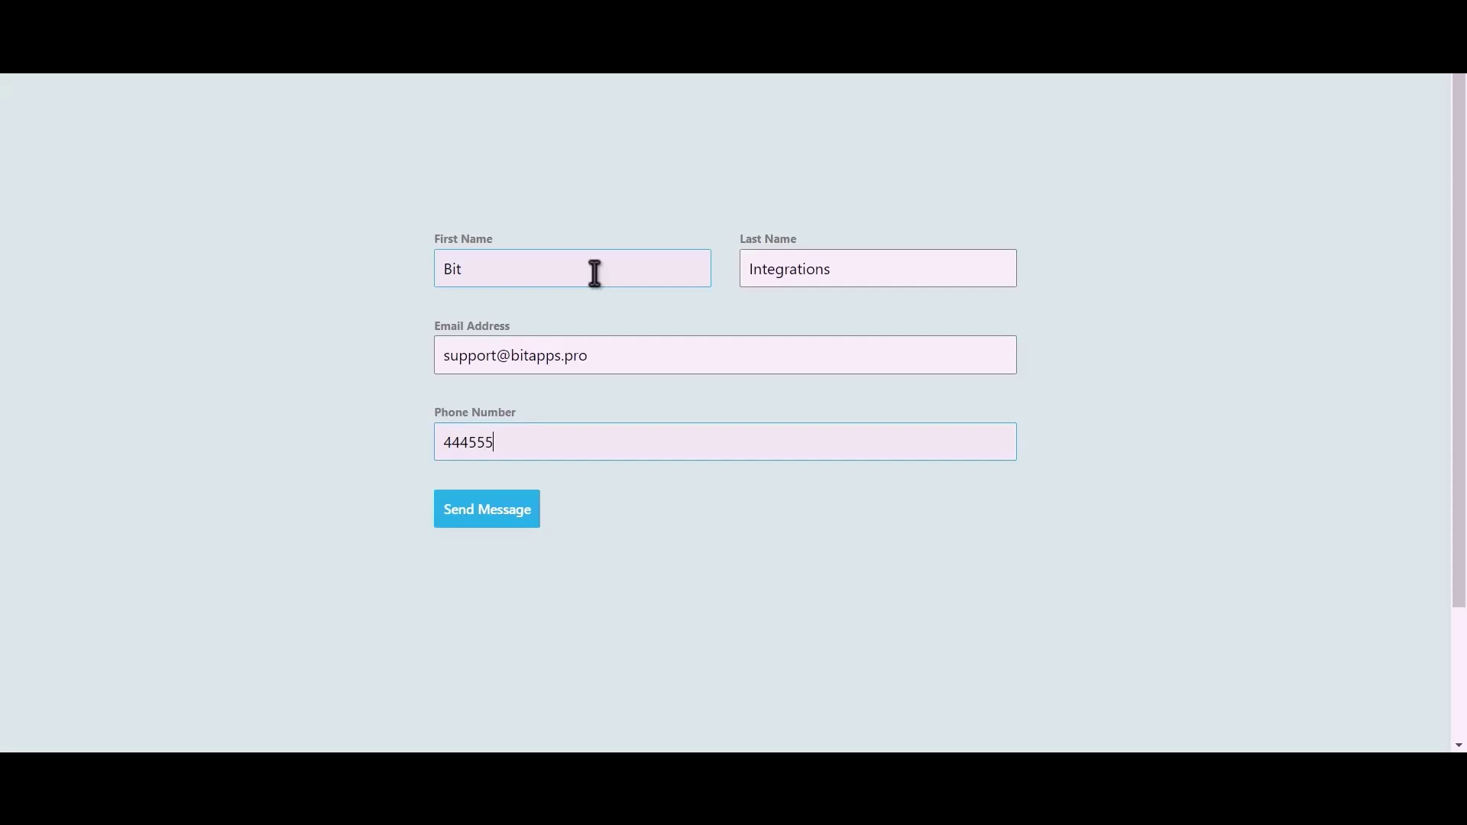
click(504, 523)
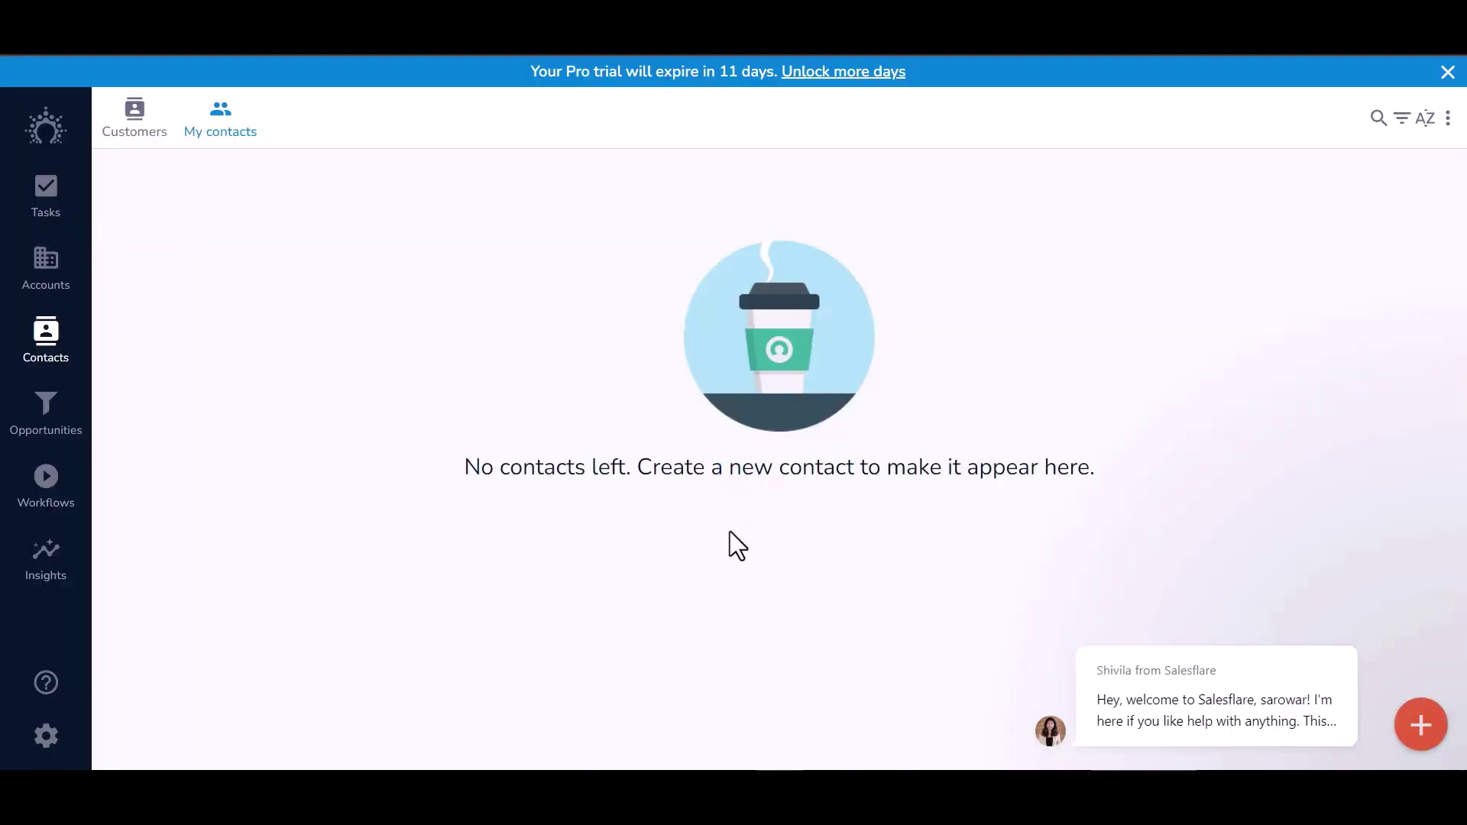
Open Salesflare Customers and switch to My contacts to look for the new contact.
click(139, 128)
click(218, 128)
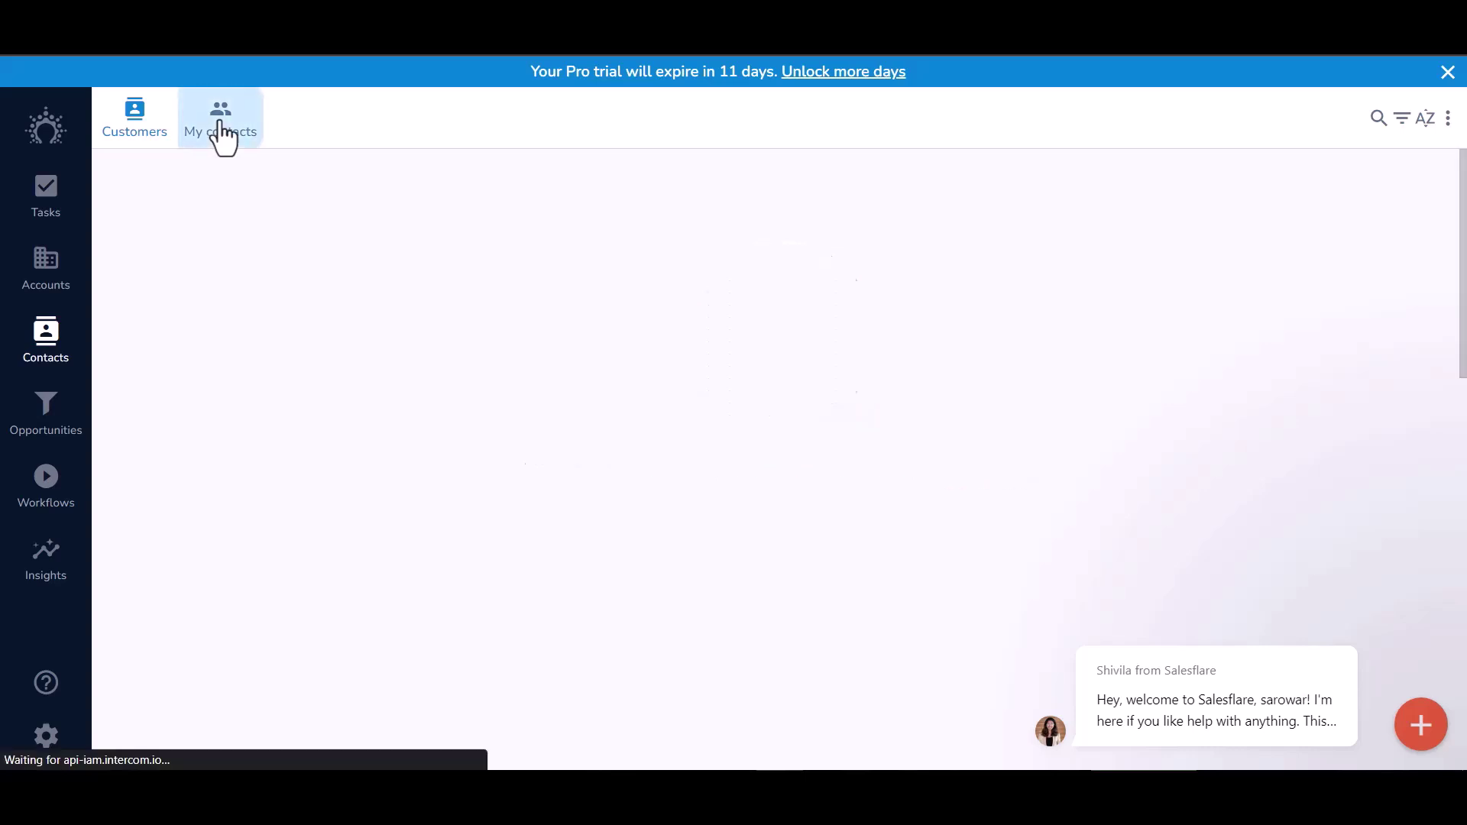